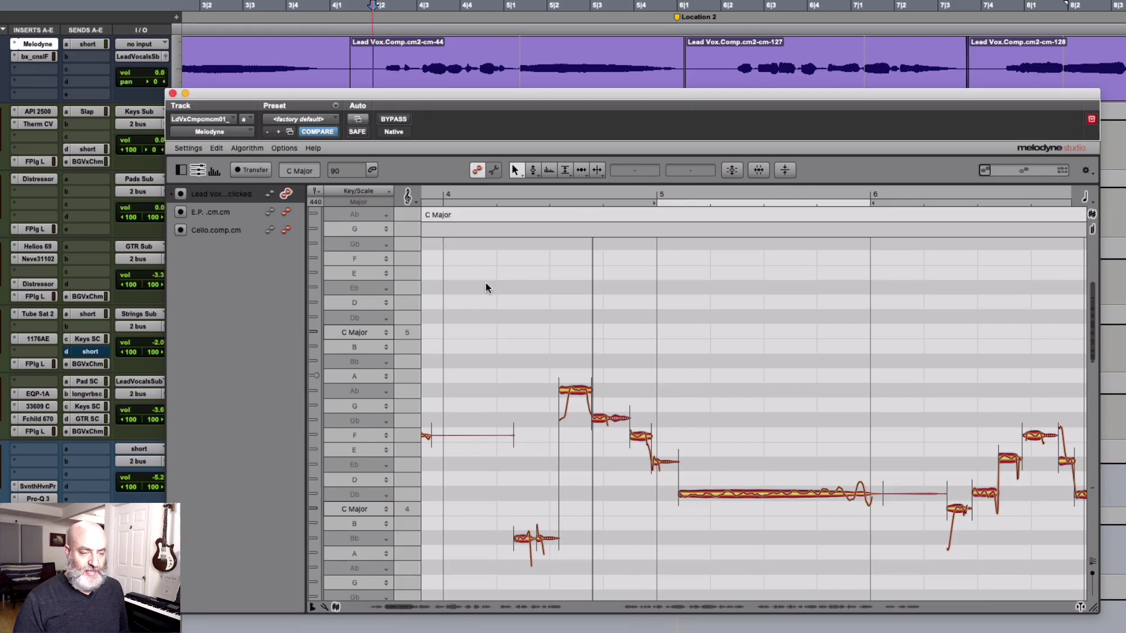
# Play the lead vocal passage and open the E.P. track for note editing.
pyautogui.press('space')
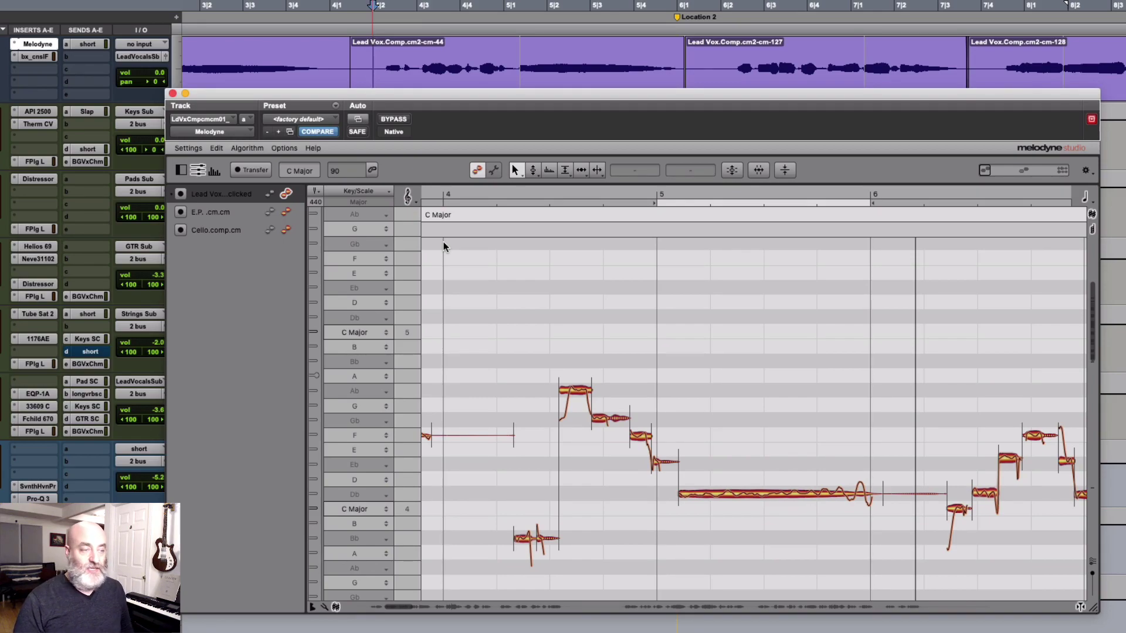
pyautogui.click(196, 214)
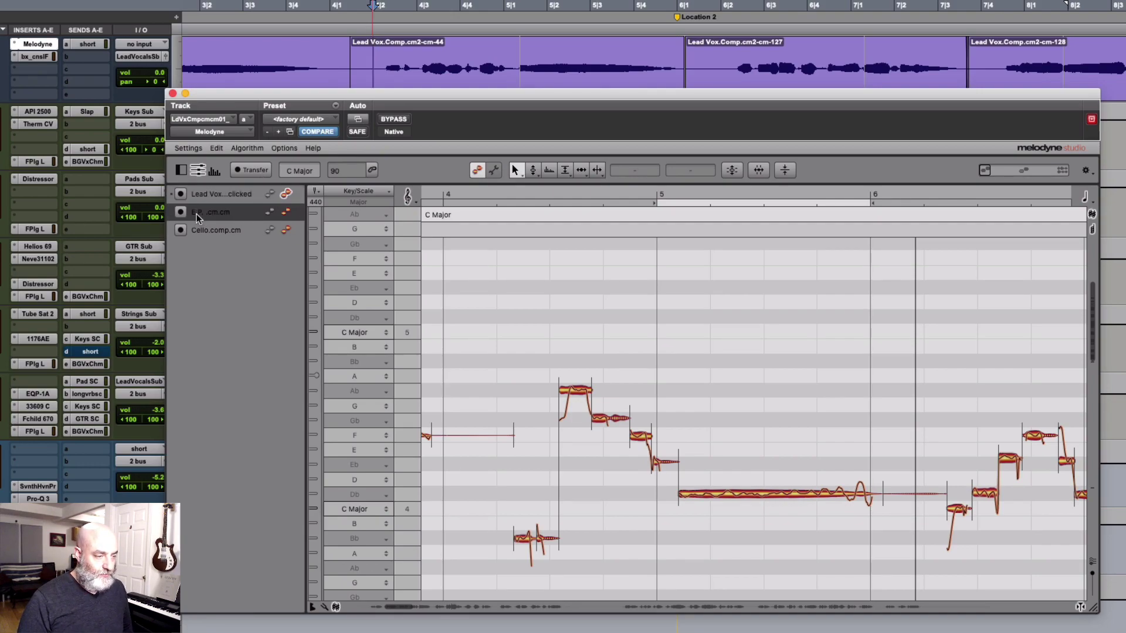
pyautogui.click(287, 210)
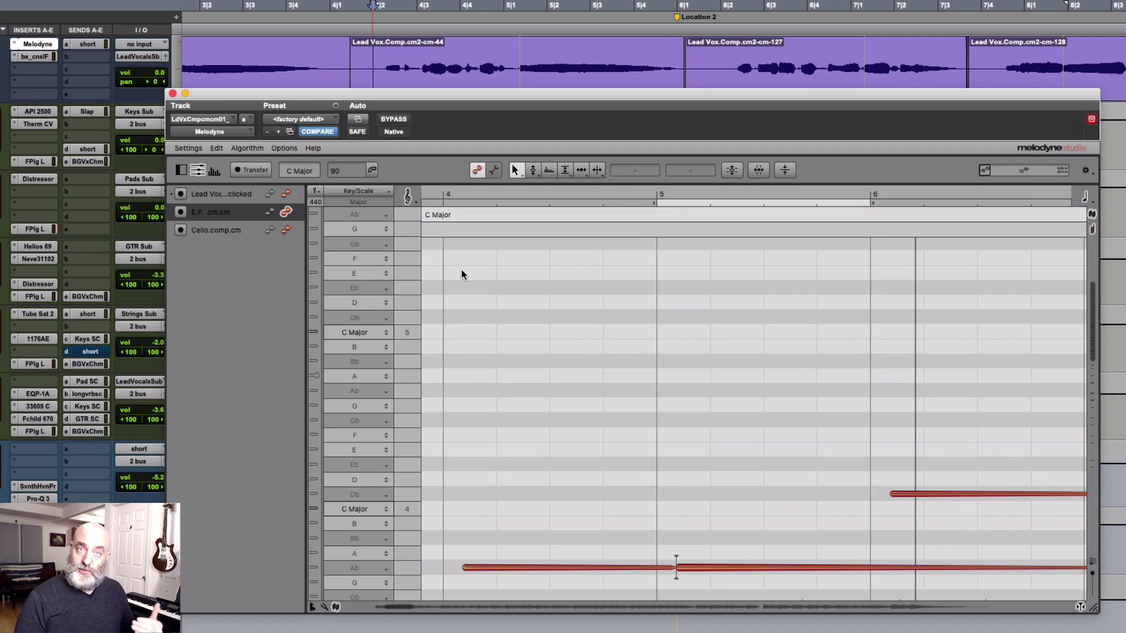
# Select the E.P. notes and check which detection algorithm is applied to them.
pyautogui.click(247, 149)
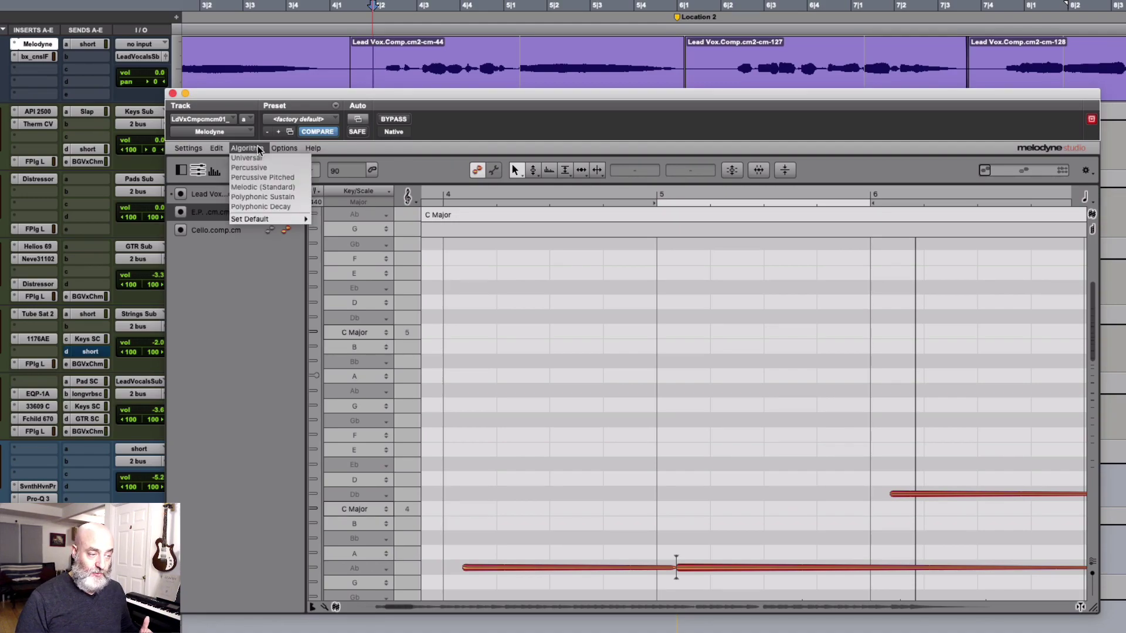
pyautogui.click(258, 147)
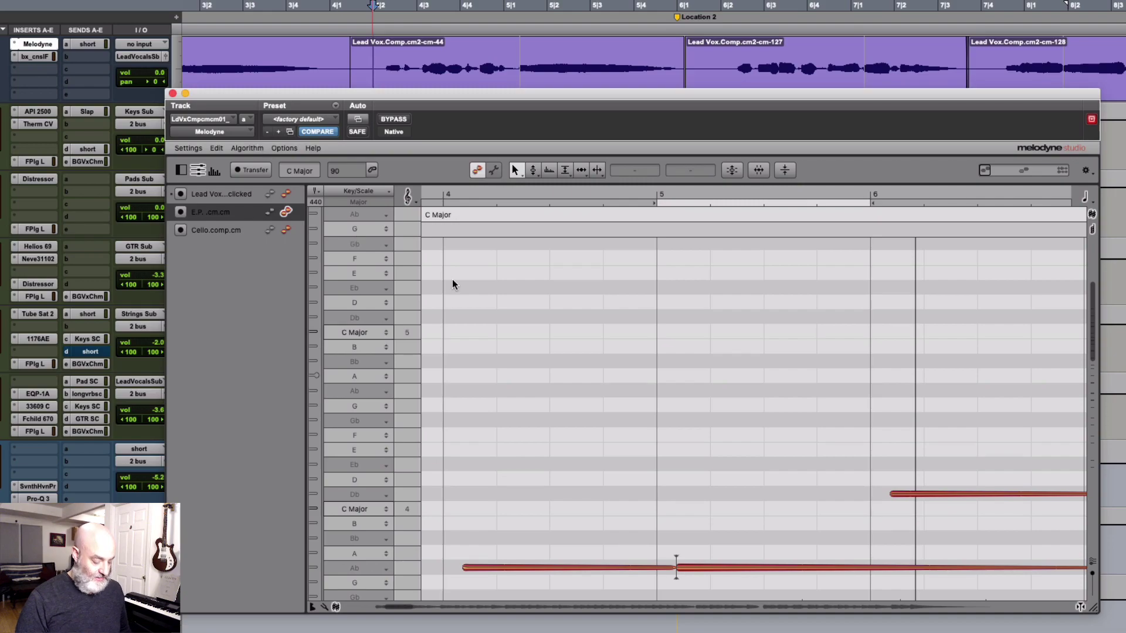
pyautogui.click(452, 280)
pyautogui.click(246, 149)
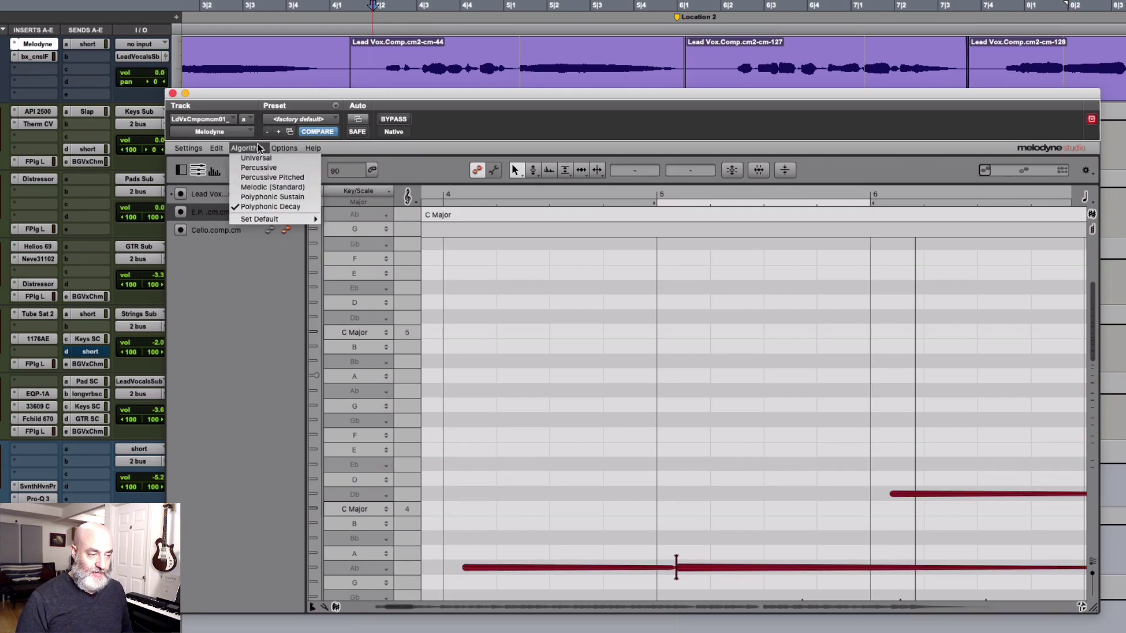
pyautogui.click(452, 144)
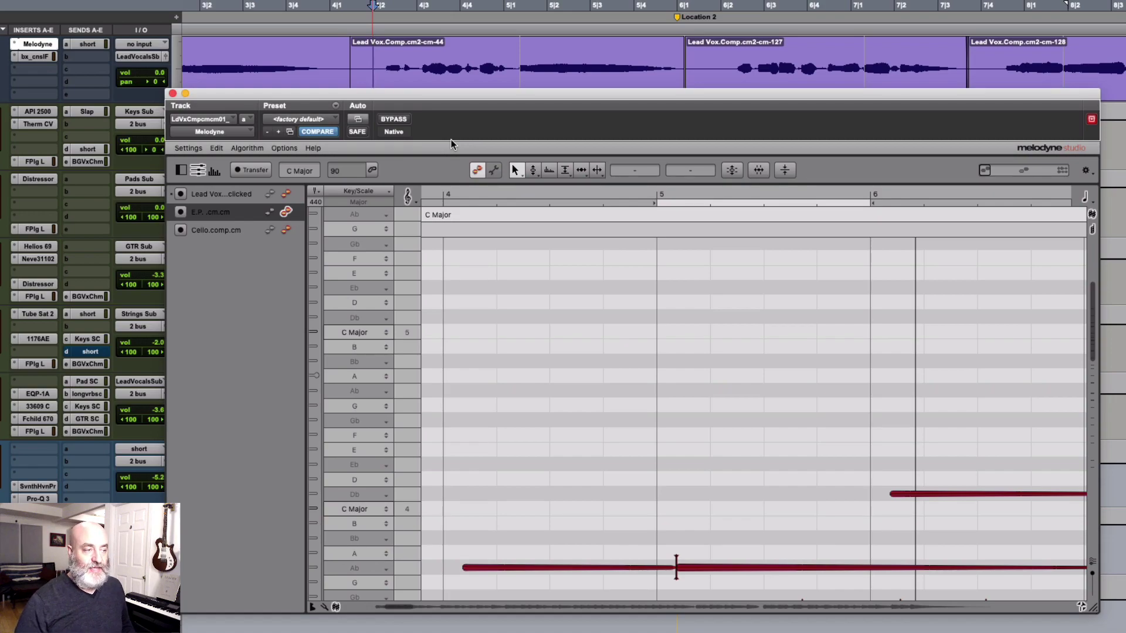
pyautogui.click(262, 147)
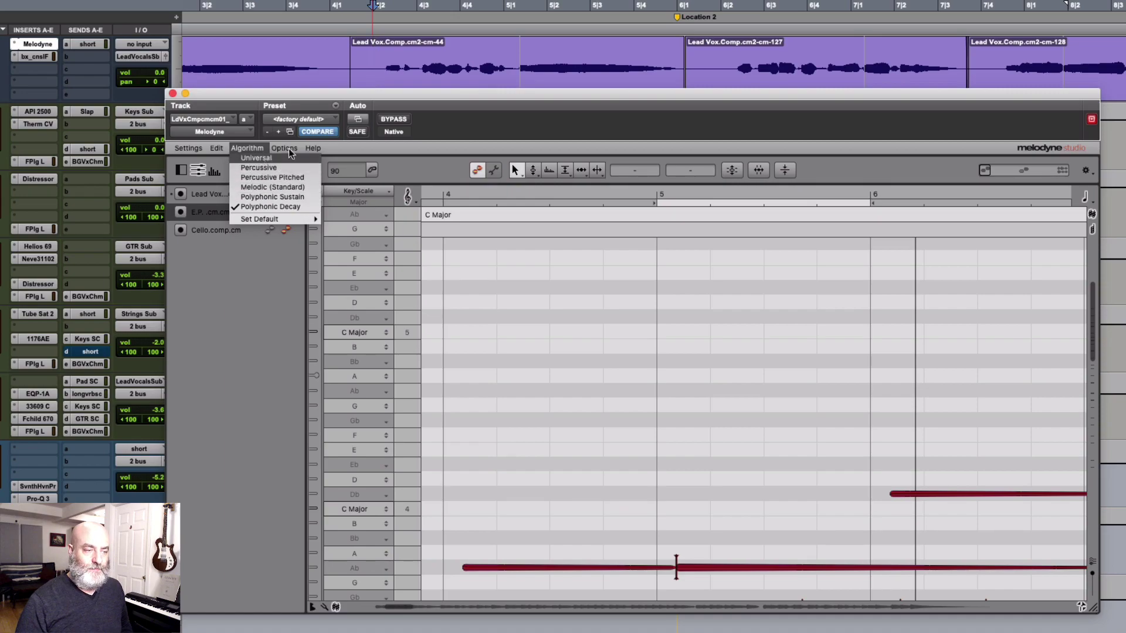
pyautogui.click(438, 142)
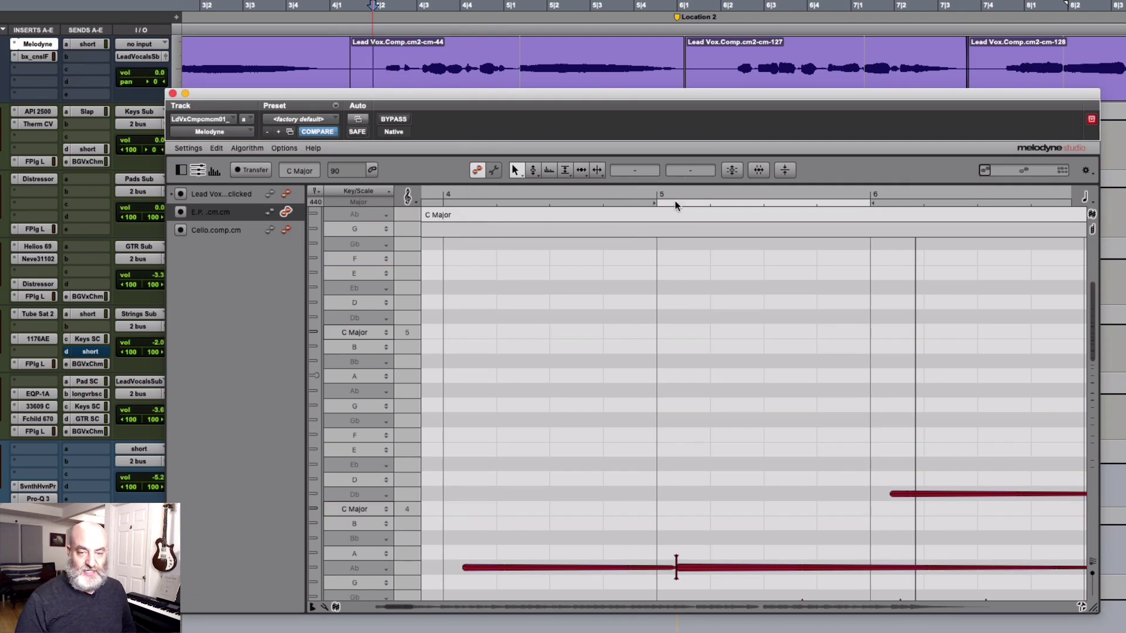
# Toggle the key track's display off and on, and analyze the key from the E.P. notes.
pyautogui.click(1092, 216)
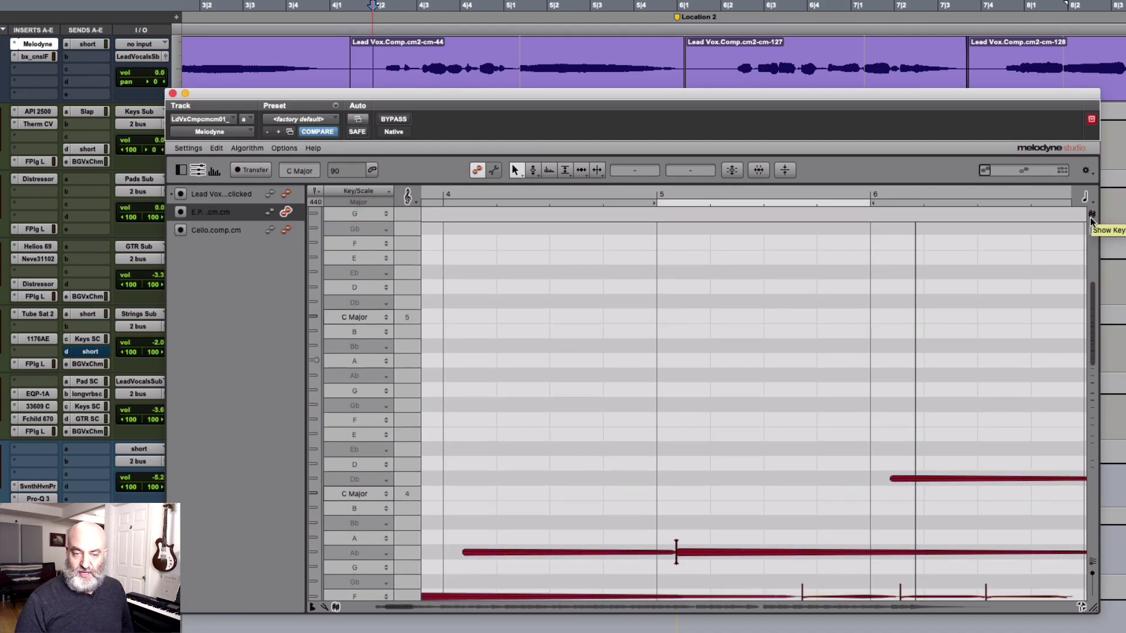
pyautogui.click(1091, 217)
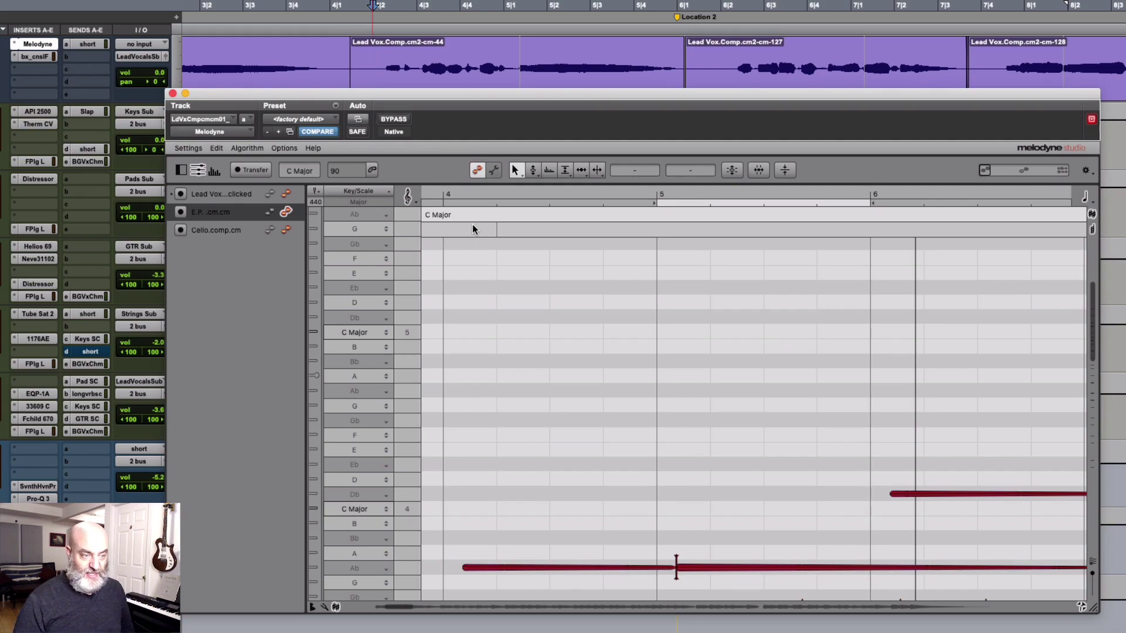
pyautogui.click(449, 219)
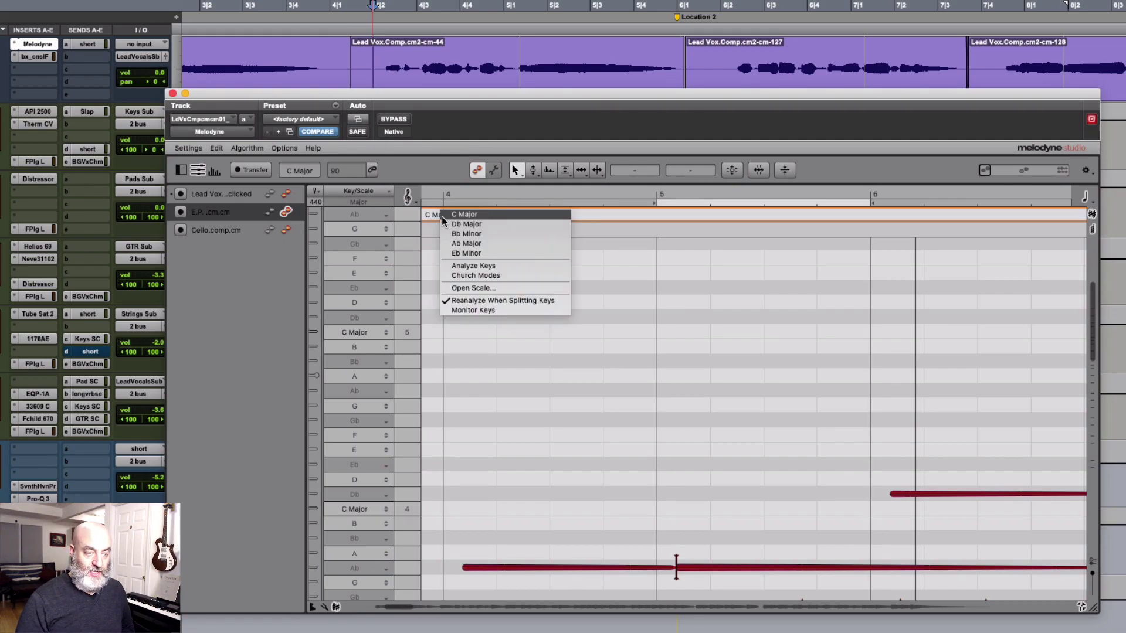
pyautogui.click(456, 265)
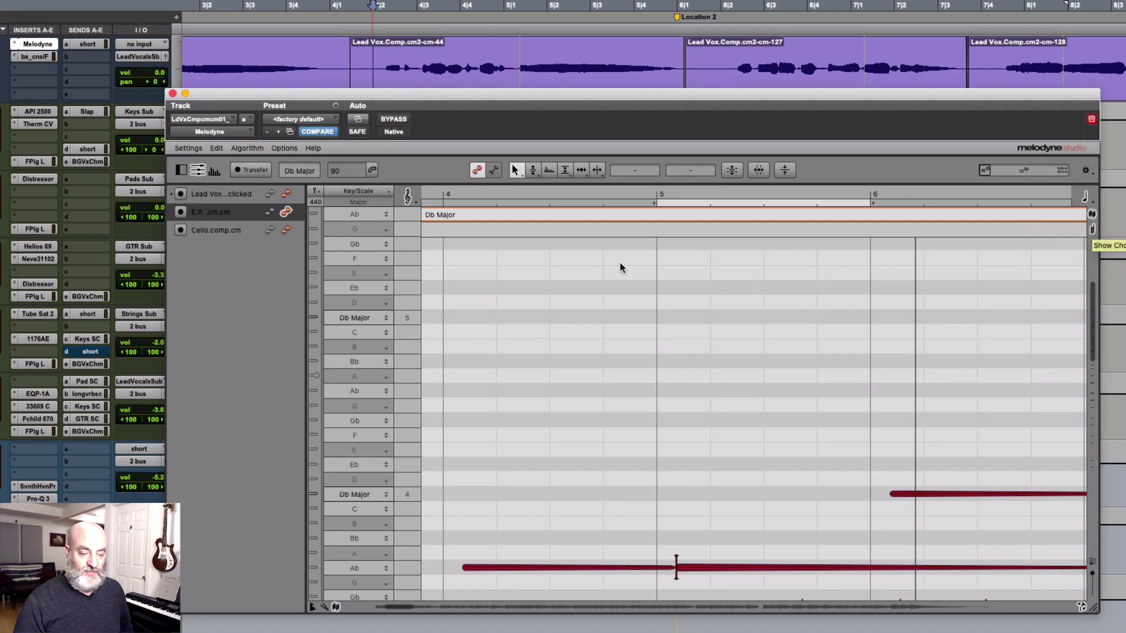
# Analyze the chords from the E.P. notes and set the pitch background to follow the chords.
pyautogui.rightClick(452, 225)
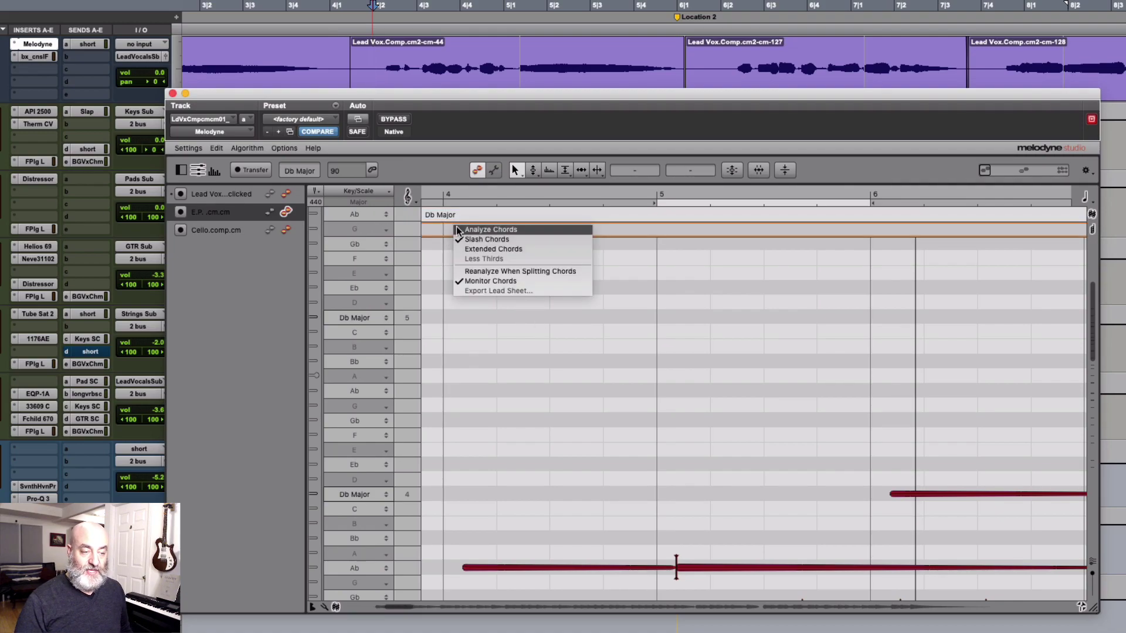
pyautogui.click(460, 229)
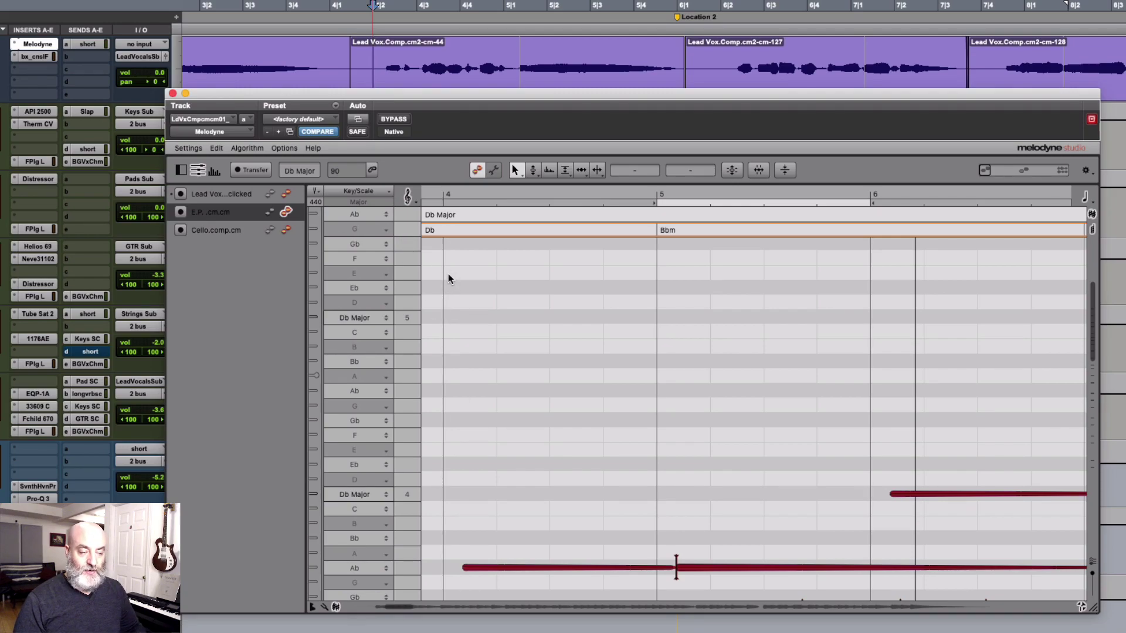
pyautogui.click(410, 201)
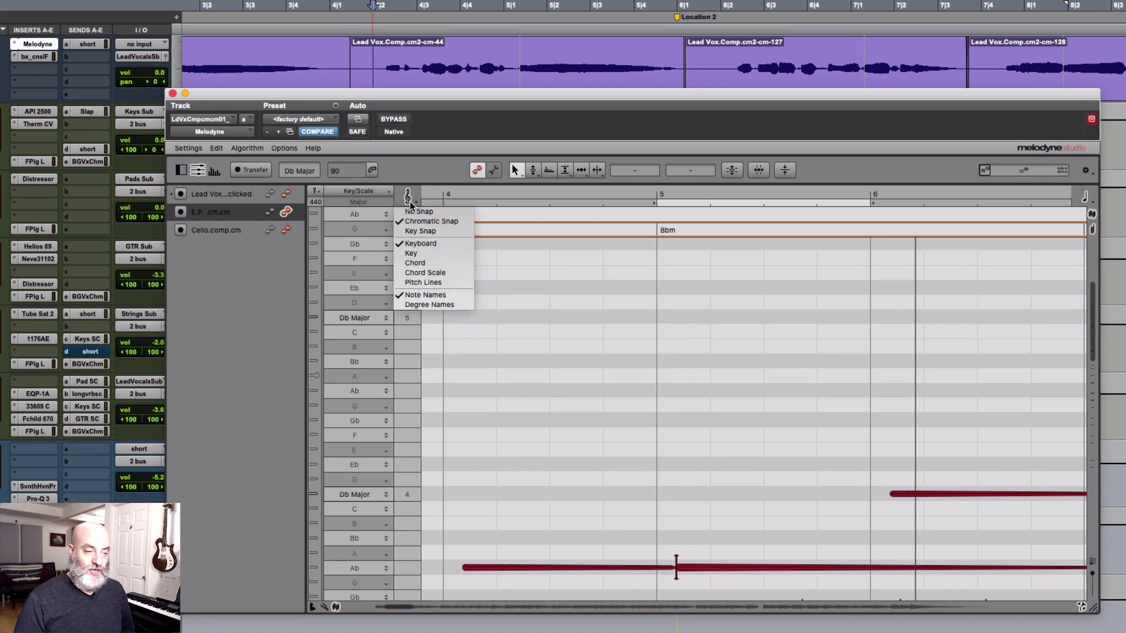
pyautogui.click(408, 256)
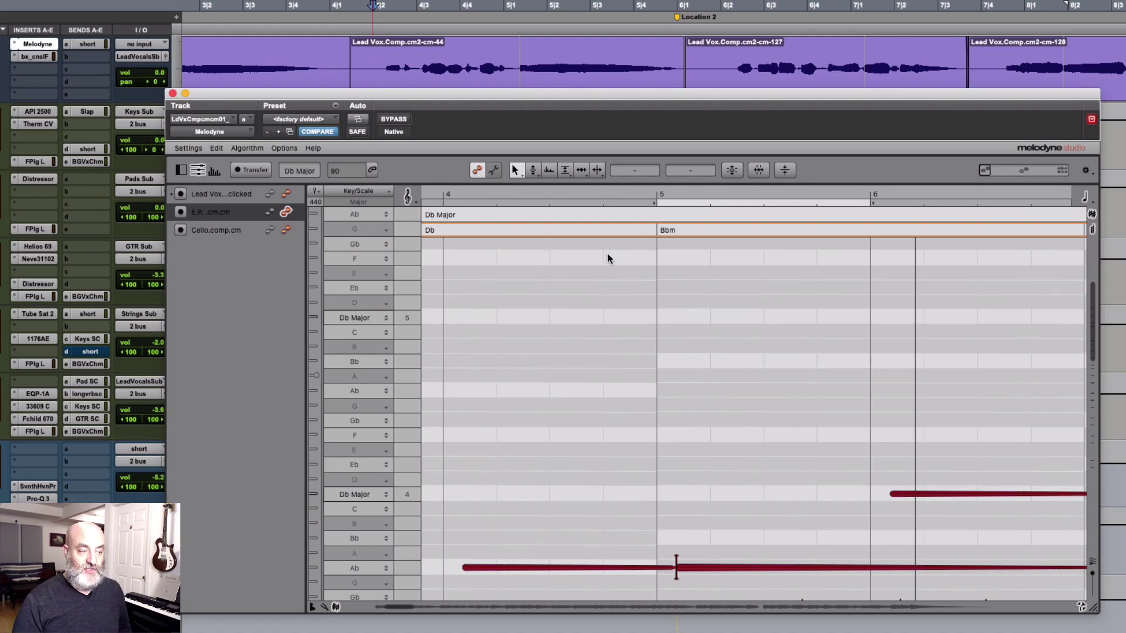
# Switch note editing back to the Lead Vox track.
pyautogui.click(283, 196)
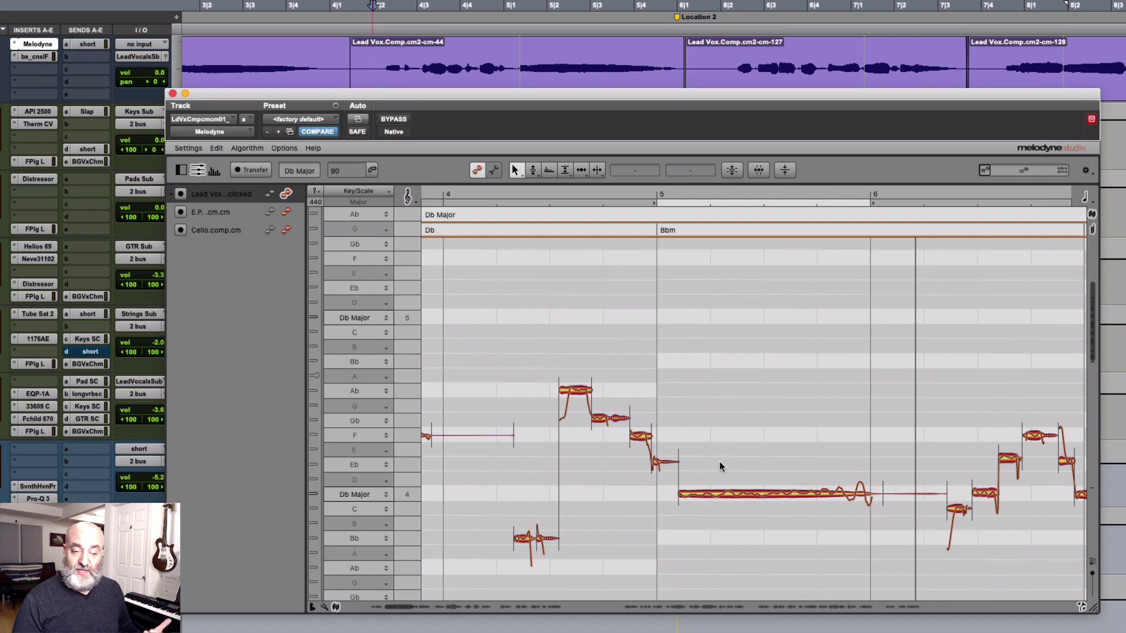
pyautogui.rightClick(720, 490)
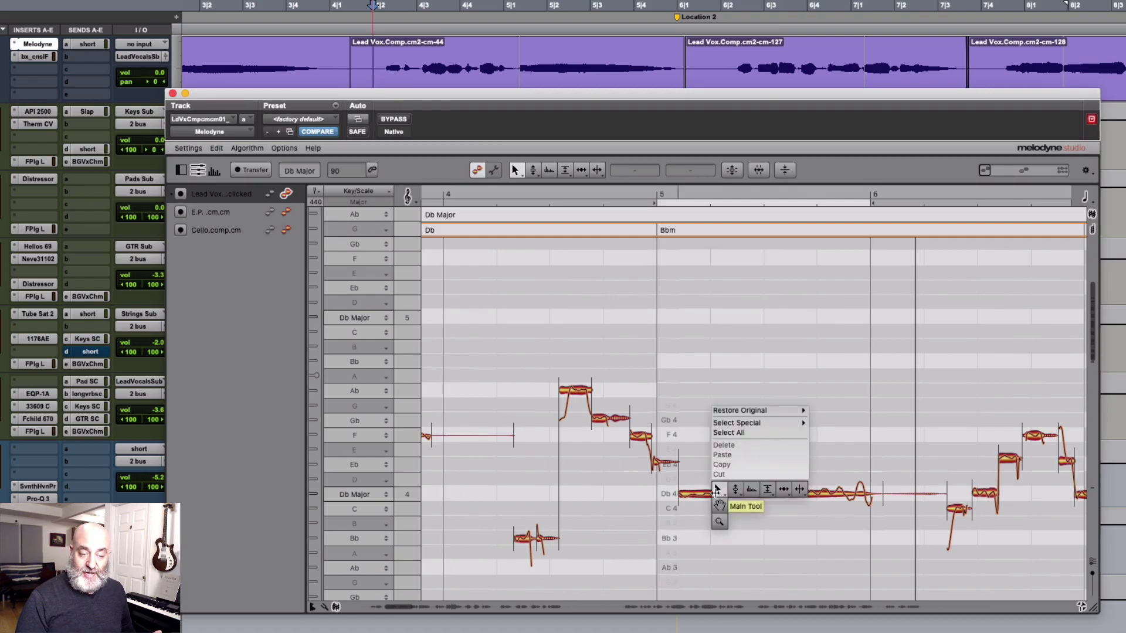
pyautogui.click(705, 455)
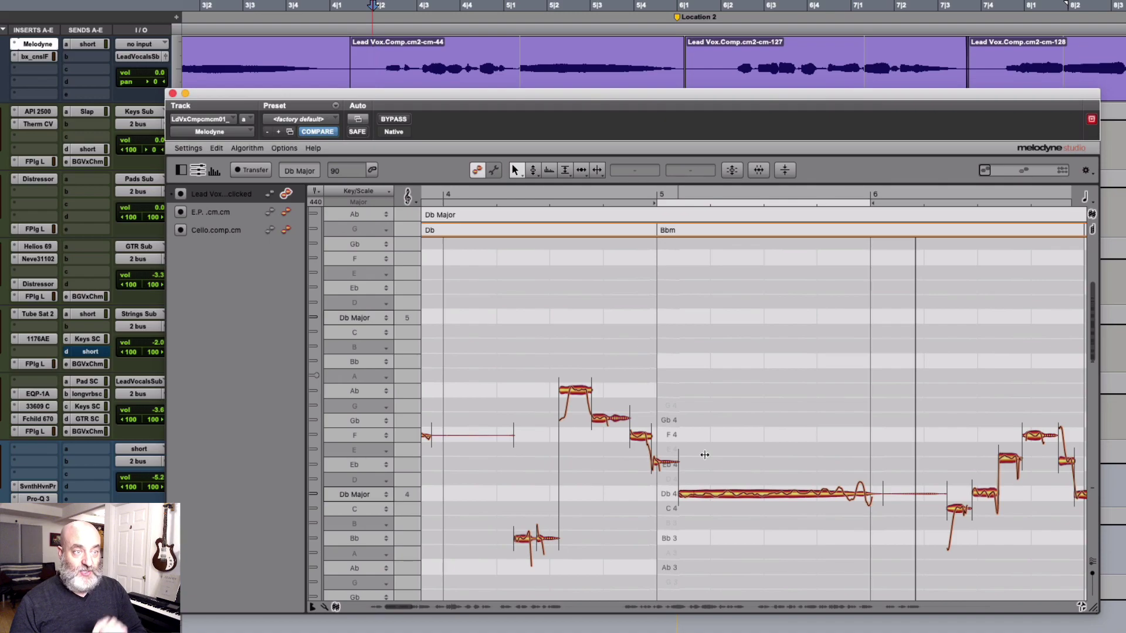
# Copy the long Db 4 vocal note in bar 5.
pyautogui.click(698, 495)
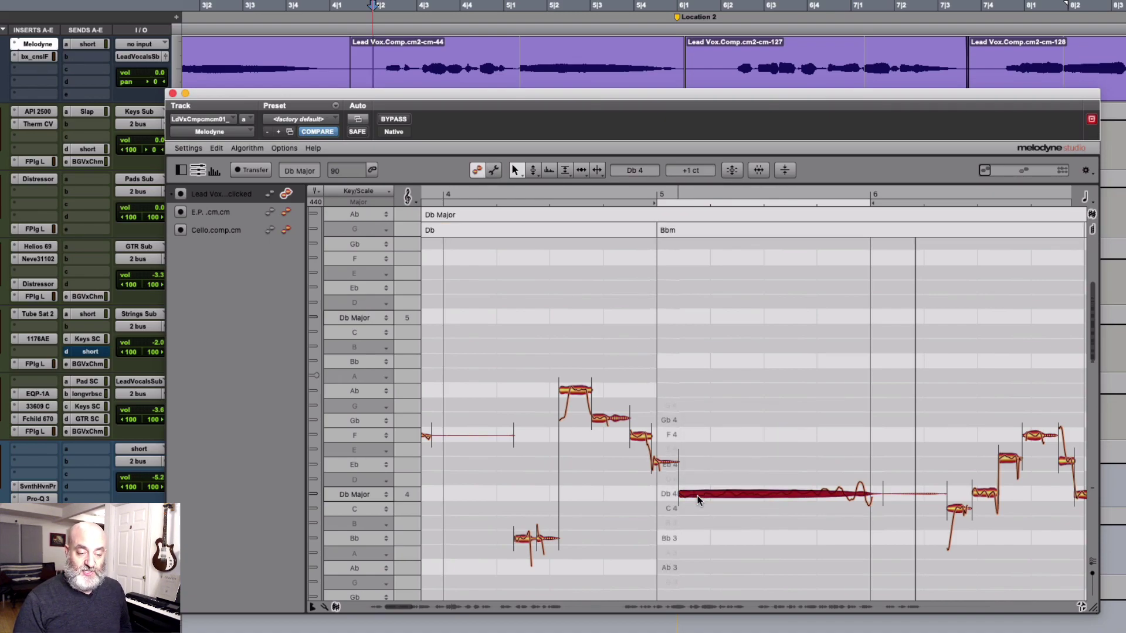
pyautogui.rightClick(698, 495)
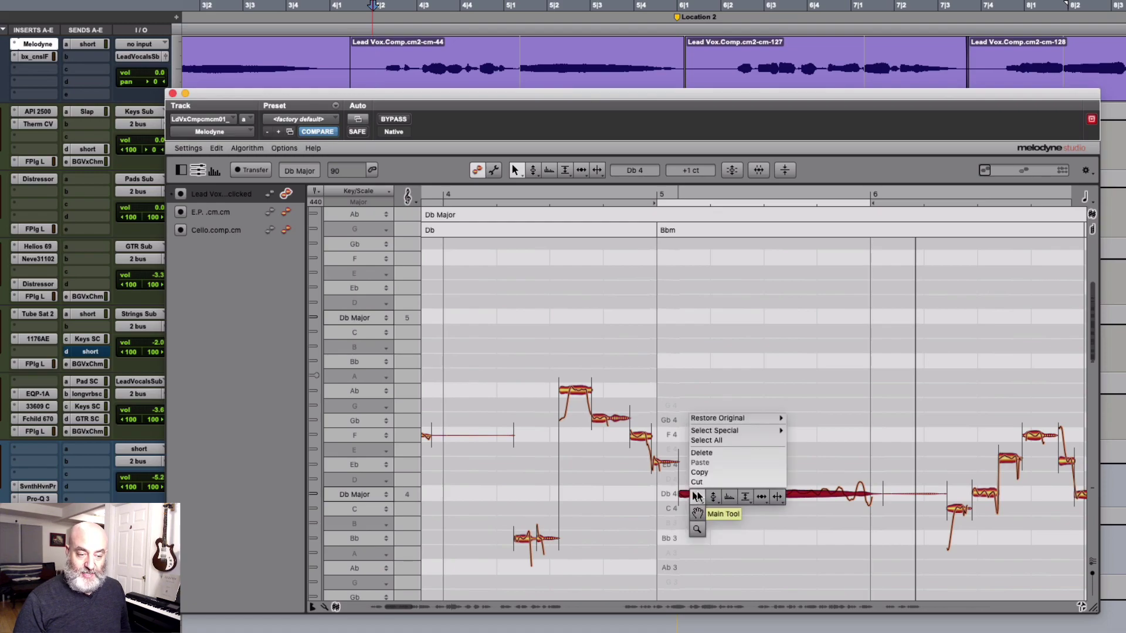
pyautogui.click(698, 483)
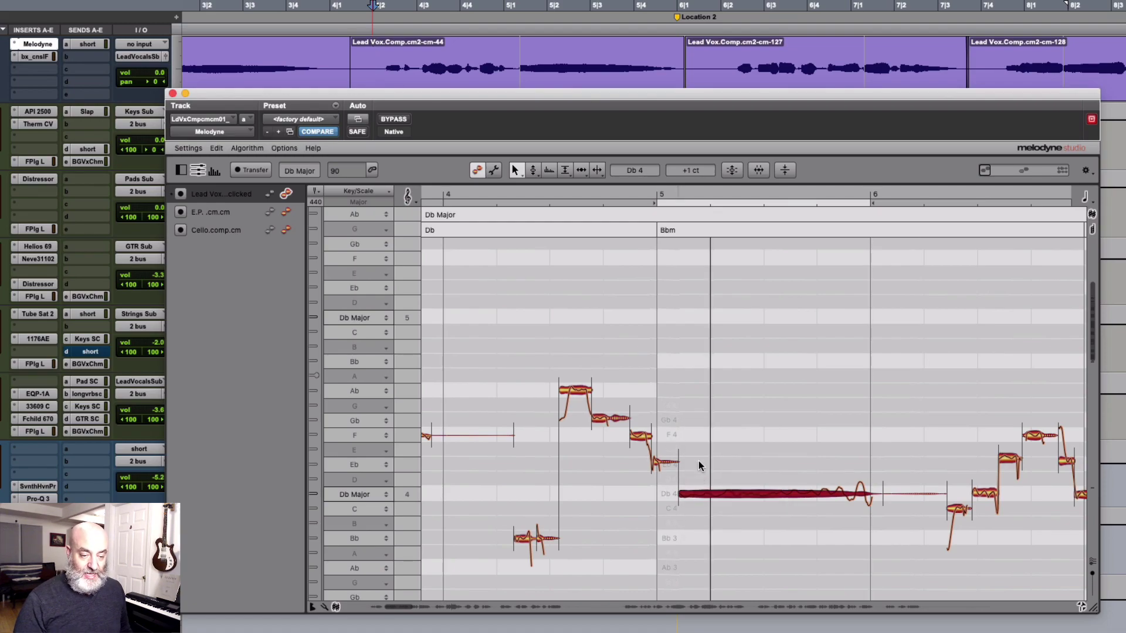
# Try pasting the copied note over the long F 4 note in bar 9, and undo the paste.
pyautogui.hscroll(15, 700, 455)
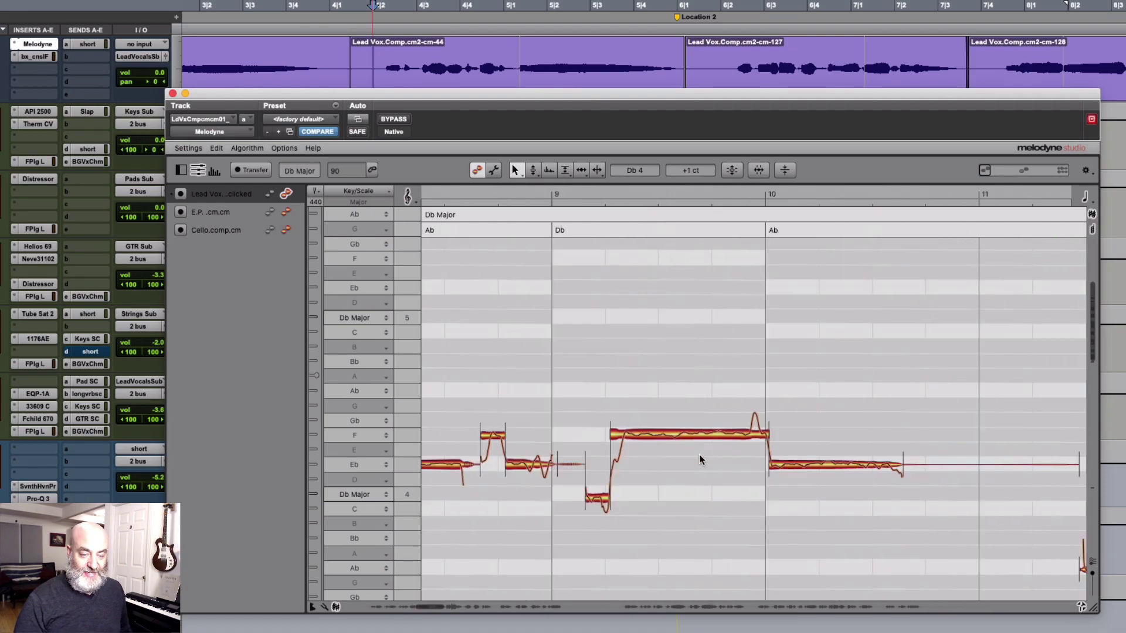
pyautogui.click(663, 433)
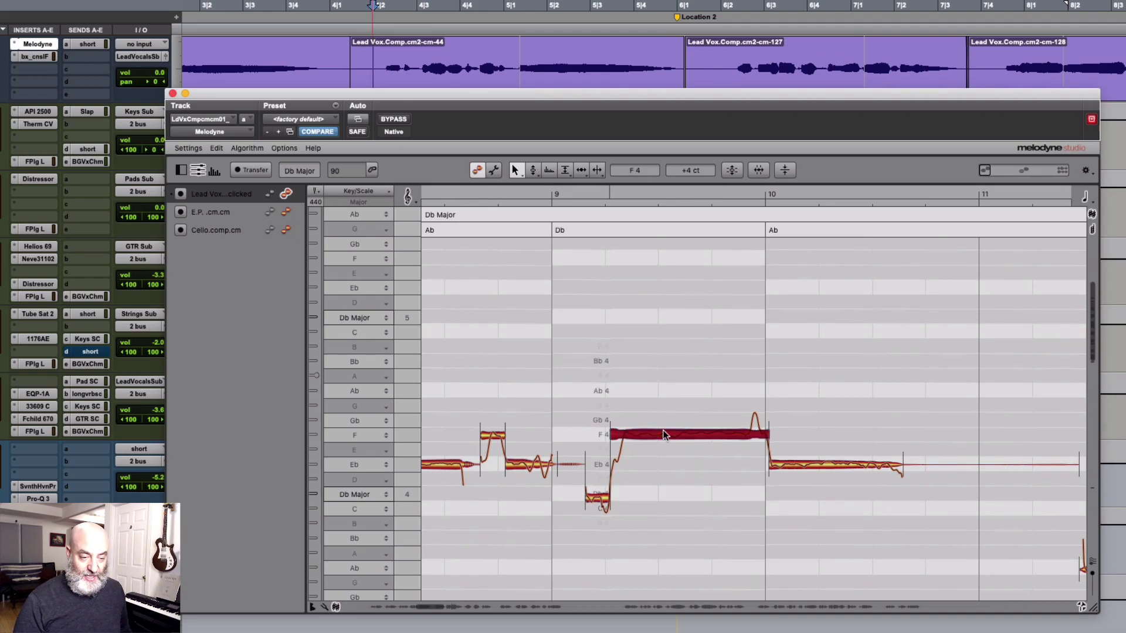
pyautogui.rightClick(664, 434)
pyautogui.click(666, 399)
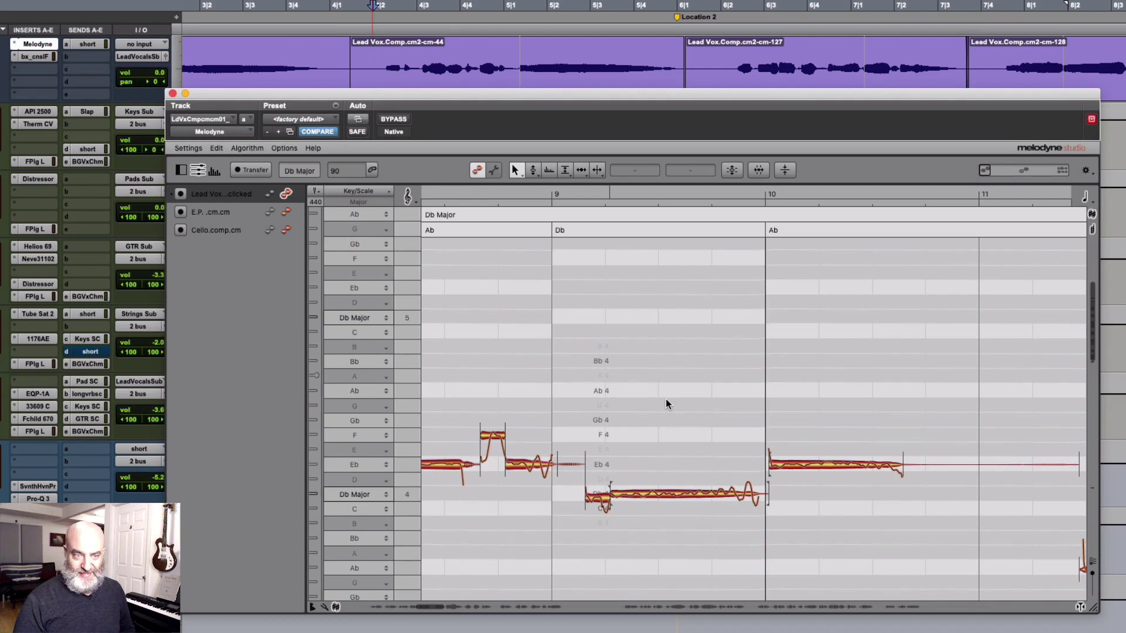
pyautogui.press('super+z')
pyautogui.press('space')
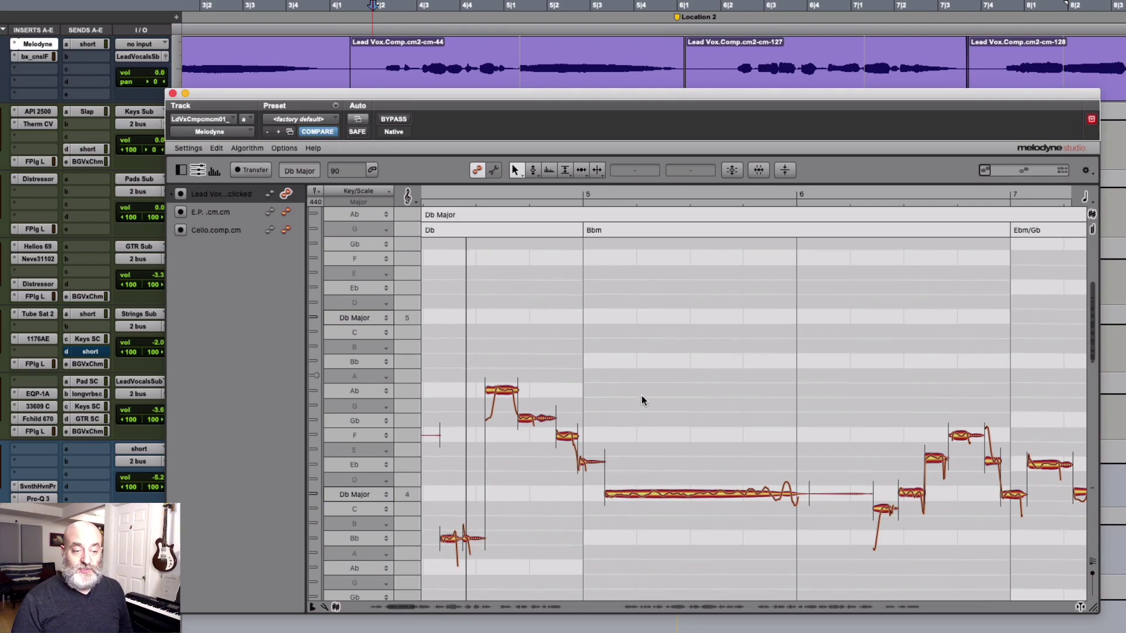
# Copy the long Db 4 note in bar 5 and paste the duplicate at the same position.
pyautogui.click(616, 492)
pyautogui.rightClick(616, 493)
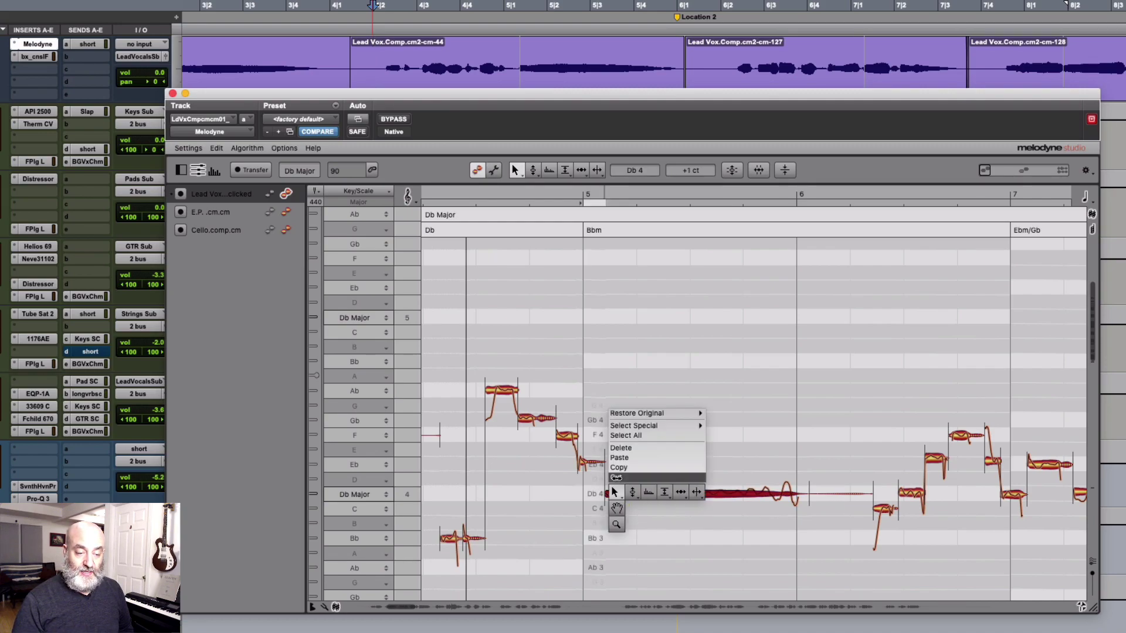
pyautogui.click(617, 468)
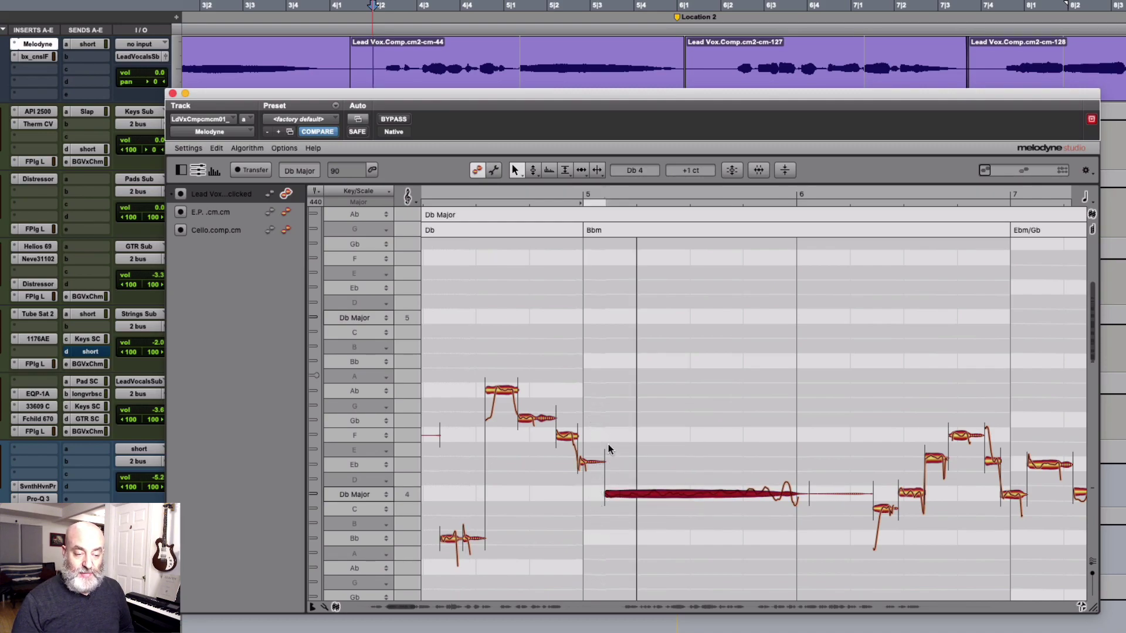
pyautogui.click(606, 434)
pyautogui.click(594, 193)
pyautogui.click(604, 192)
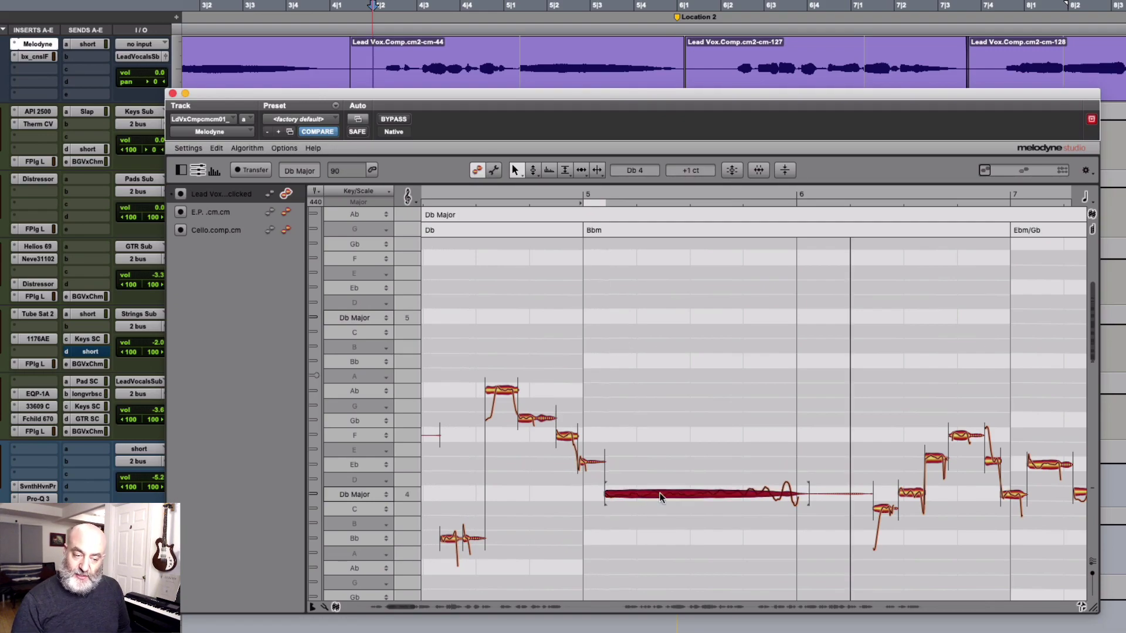
# Raise the pasted note to F 4 with the Pitch Tool and play back the harmony.
pyautogui.click(663, 492)
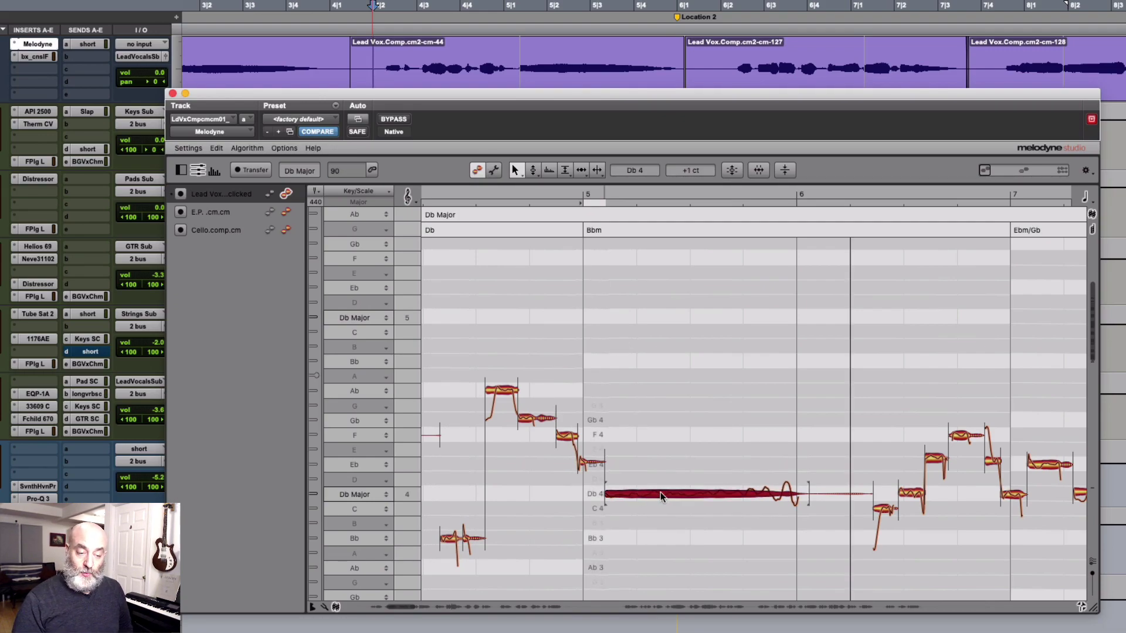
pyautogui.rightClick(660, 494)
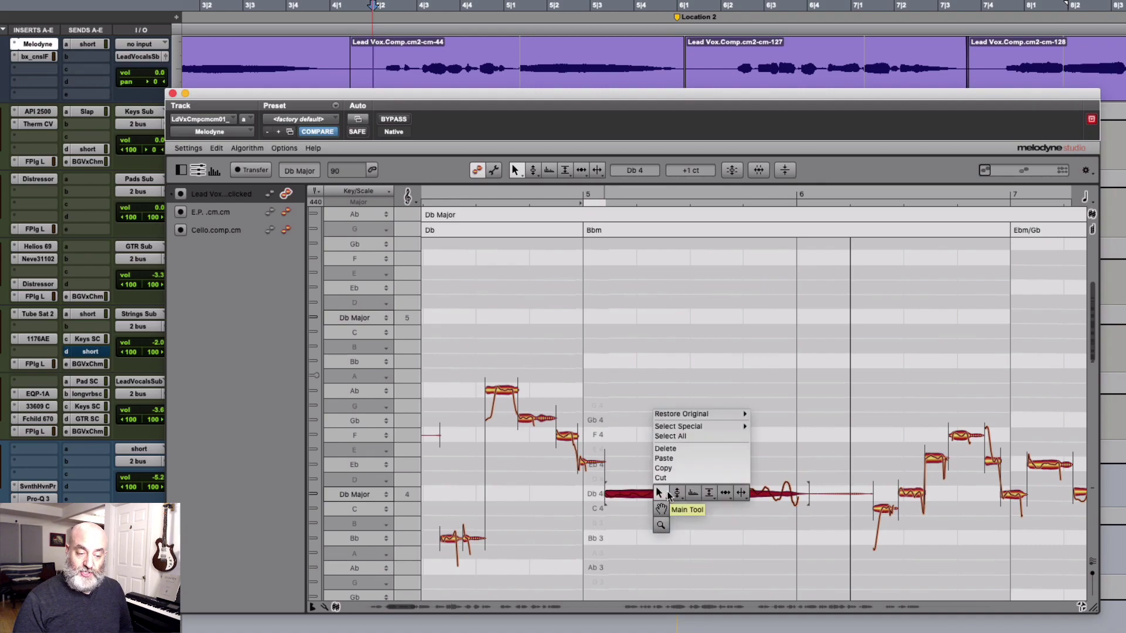
pyautogui.click(676, 492)
pyautogui.moveTo(649, 495); pyautogui.dragTo(651, 434)
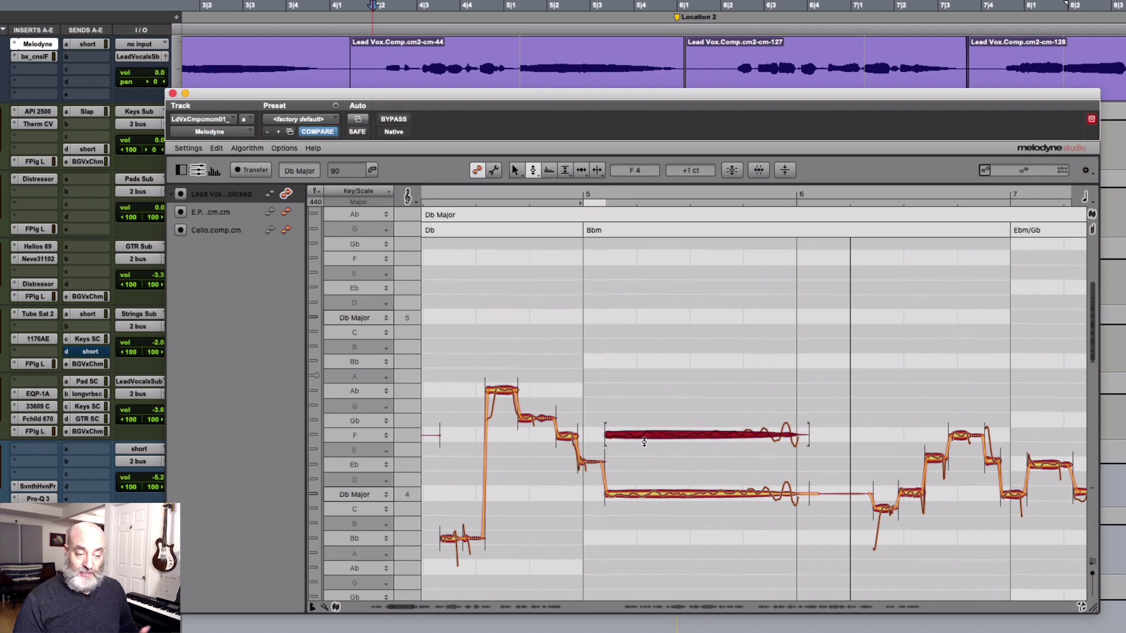
pyautogui.press('space')
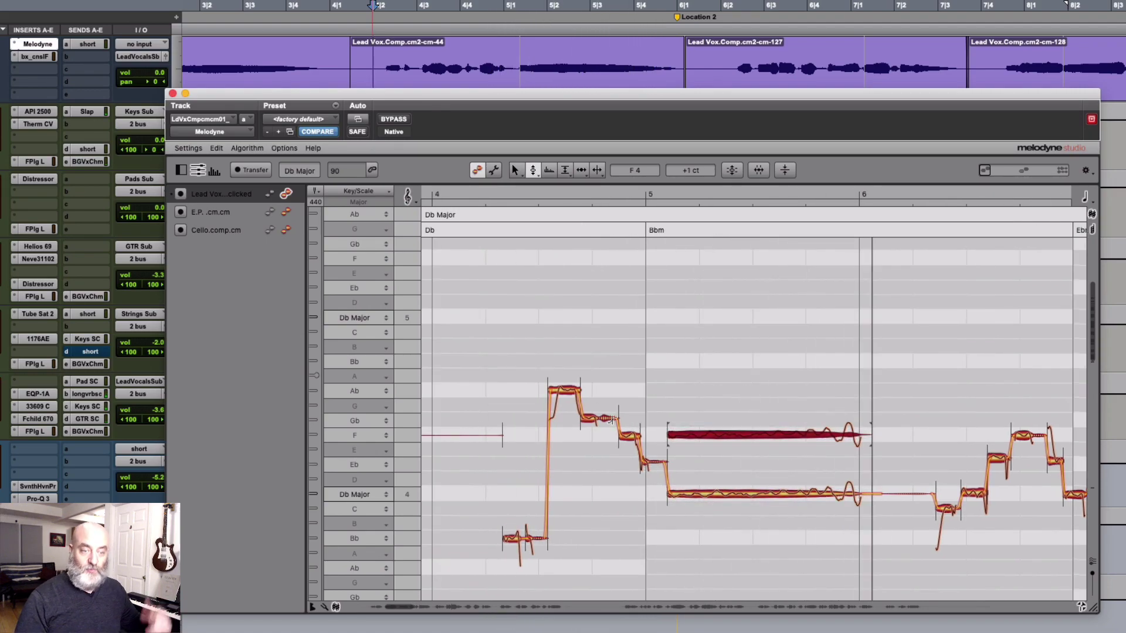
pyautogui.click(695, 438)
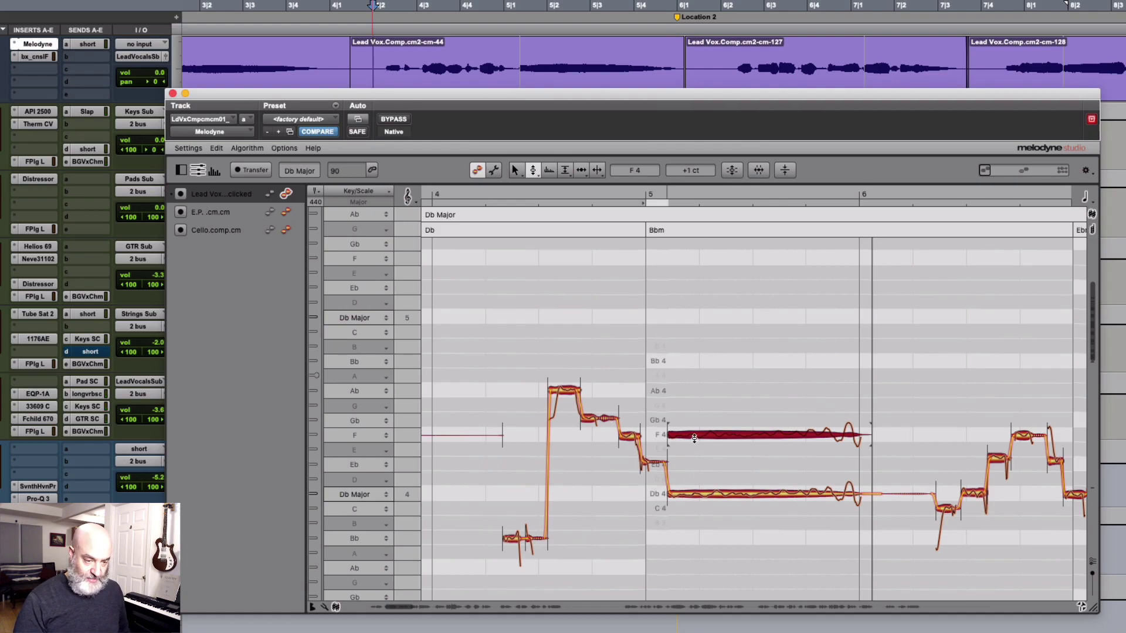
# Paste another copy of the long bar 5 note, raise it to Bb 4, and play back the three-part harmony.
pyautogui.click(674, 454)
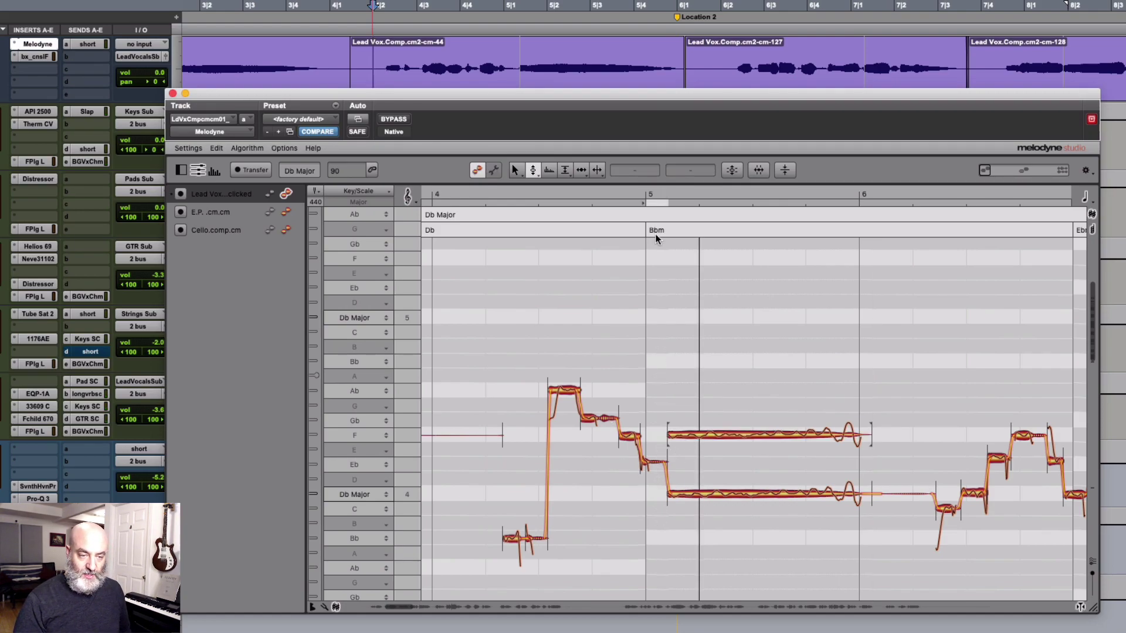
pyautogui.click(653, 187)
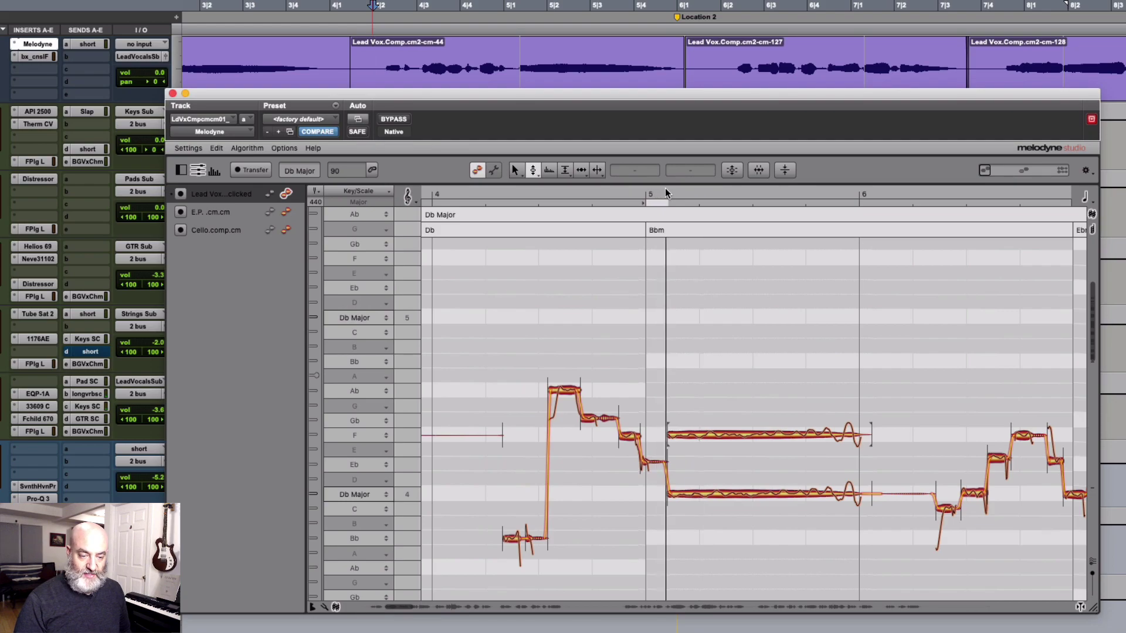
pyautogui.press('super+v')
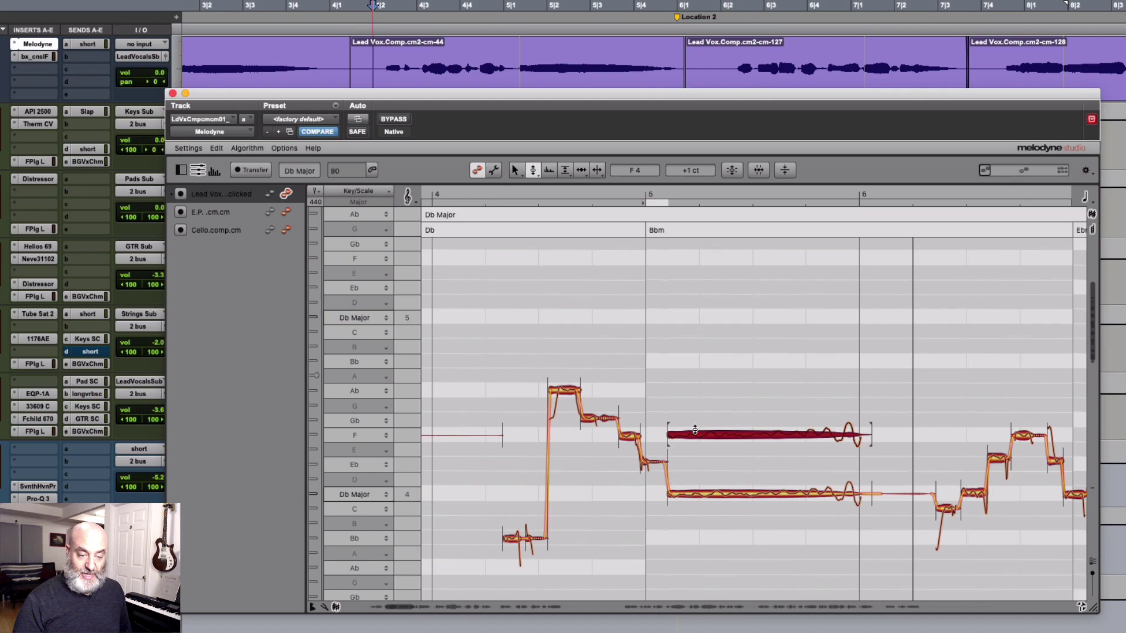
pyautogui.moveTo(695, 431); pyautogui.dragTo(695, 357)
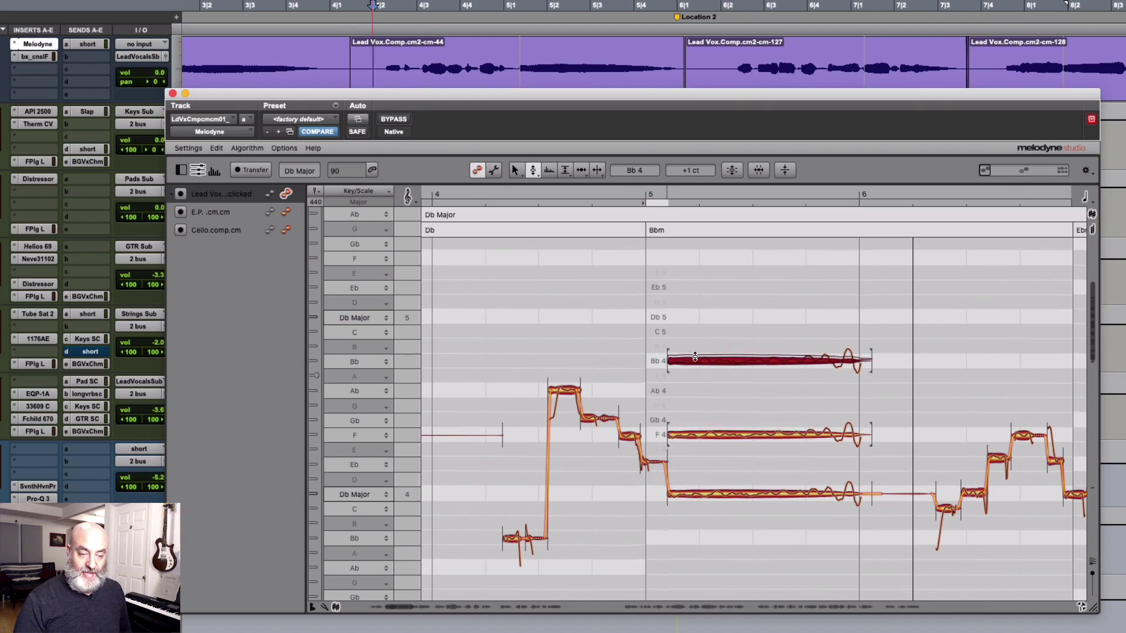
pyautogui.press('space')
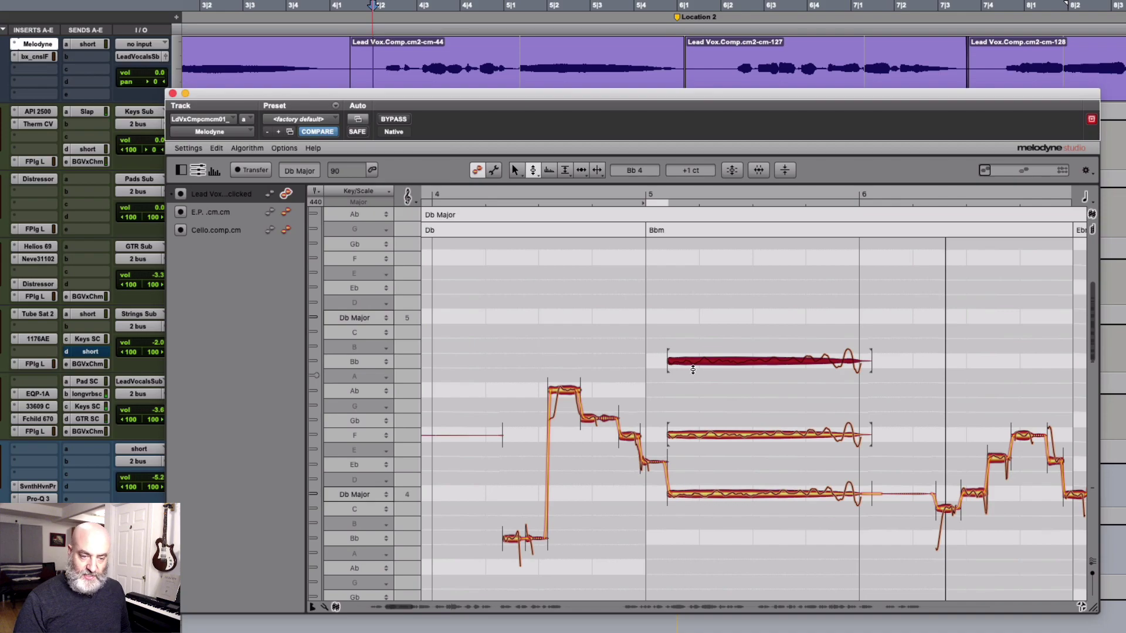
# Try the top harmony note at Db 5, listen to it, and return it to Bb 4.
pyautogui.moveTo(693, 363); pyautogui.dragTo(692, 324)
pyautogui.press('space')
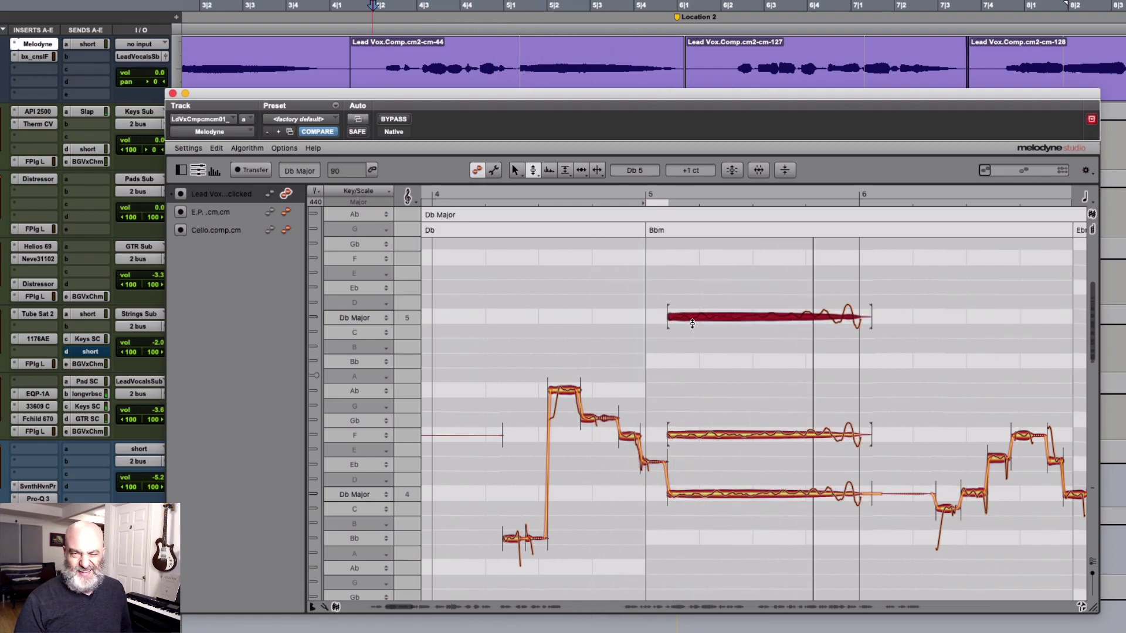
pyautogui.moveTo(692, 324); pyautogui.dragTo(683, 360)
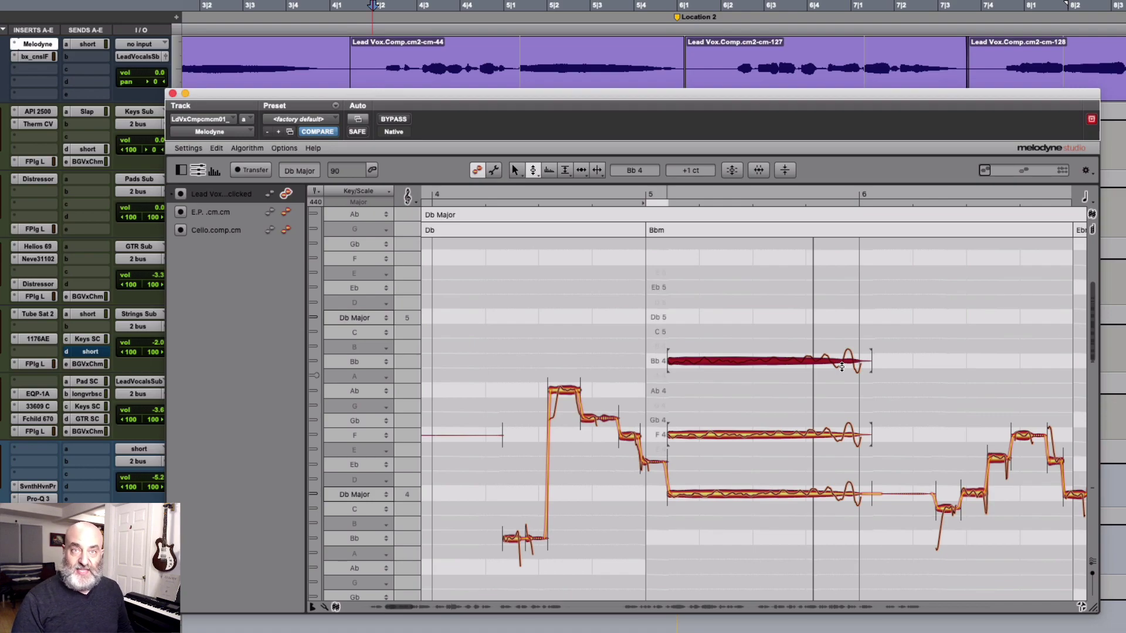
# Select the Bb 4 and F 4 harmony notes and reduce their pitch drift to 75% with the Pitch Drift Tool.
pyautogui.moveTo(733, 369); pyautogui.dragTo(768, 396)
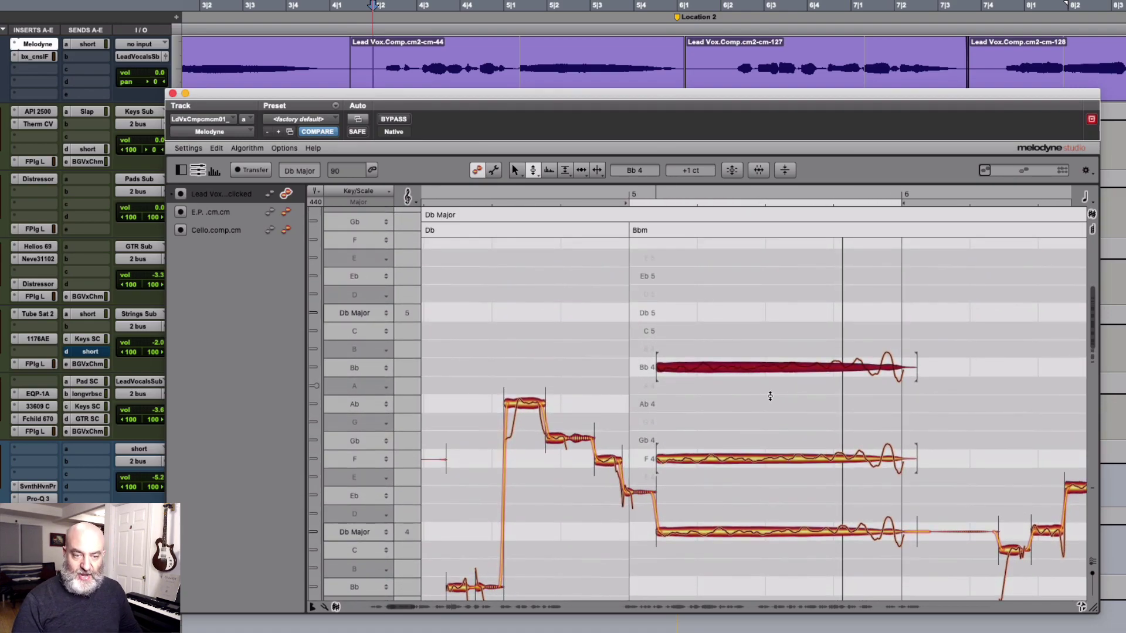
pyautogui.click(738, 418)
pyautogui.click(728, 368)
pyautogui.keyDown('shift'); pyautogui.click(730, 458); pyautogui.keyUp('shift')
pyautogui.rightClick(729, 457)
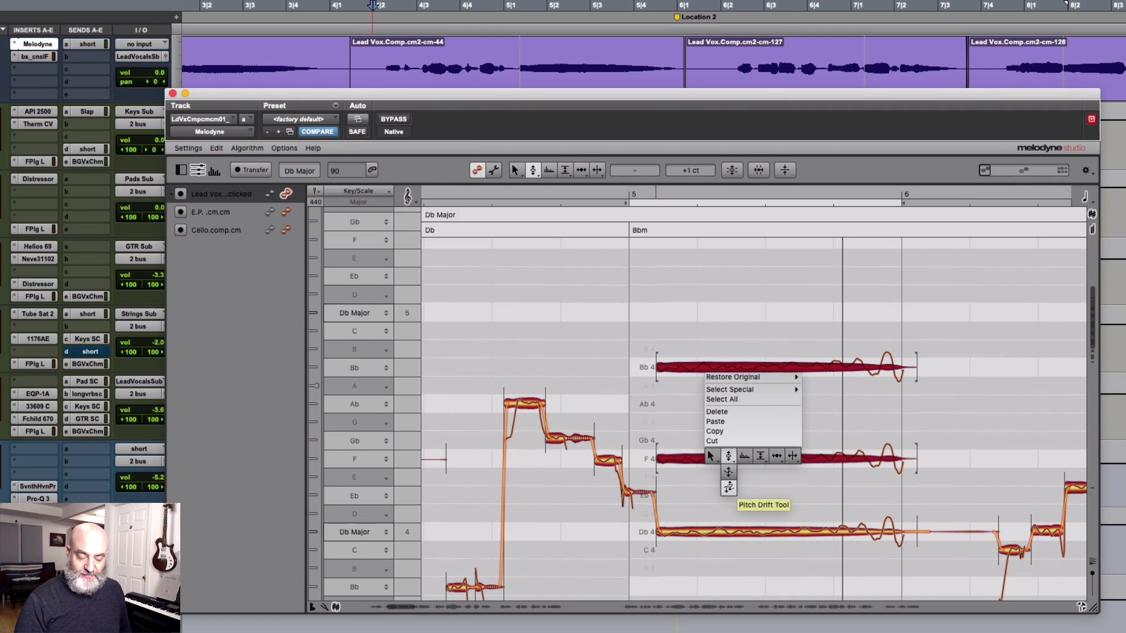
pyautogui.click(729, 487)
pyautogui.moveTo(728, 468); pyautogui.dragTo(725, 477)
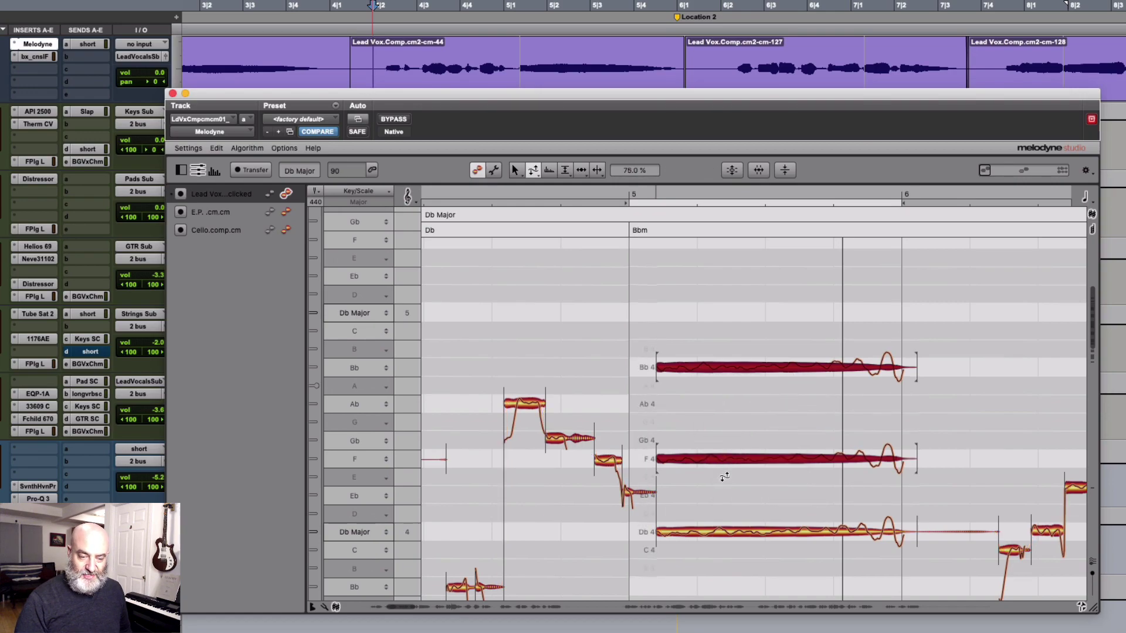
# Reduce the pitch modulation of both harmony notes to 36% and set the long Db 4 lead note's modulation to 111%.
pyautogui.rightClick(726, 466)
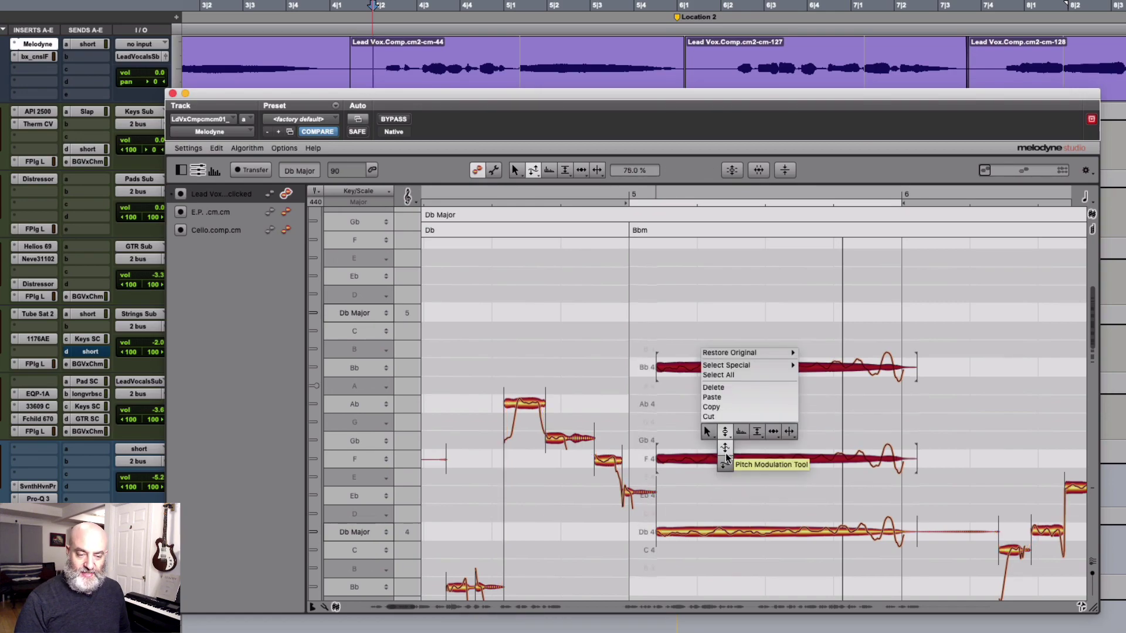
pyautogui.click(725, 453)
pyautogui.moveTo(725, 463); pyautogui.dragTo(718, 507)
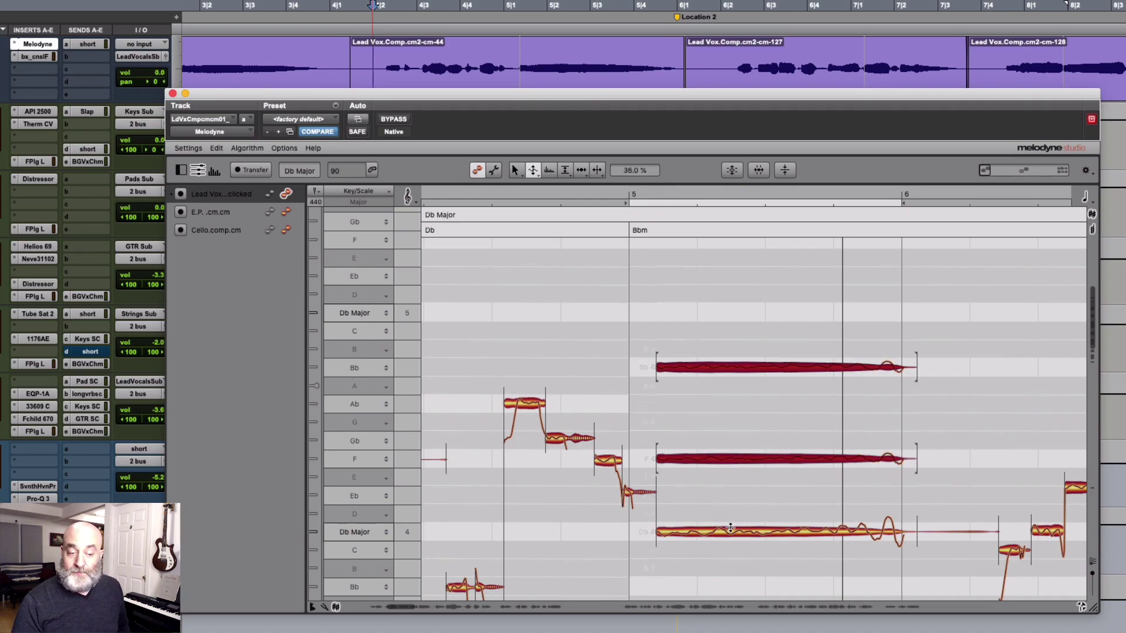
pyautogui.click(732, 530)
pyautogui.moveTo(732, 526); pyautogui.dragTo(731, 523)
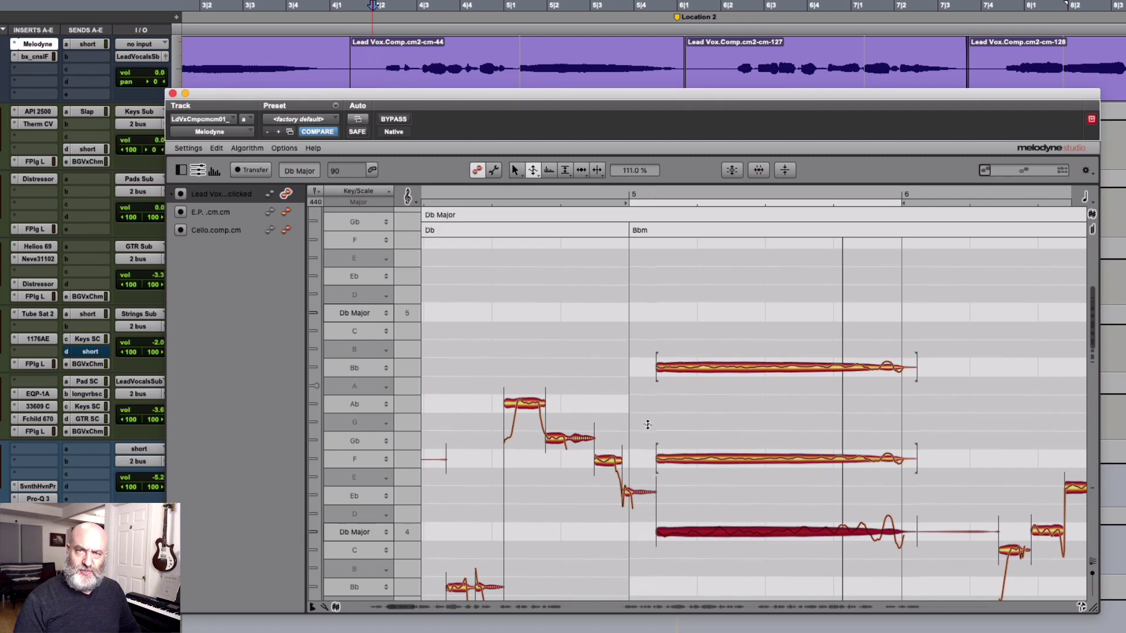
# Lower the amplitude of the Bb 4 and F 4 harmony notes to -3.00 dB and play back the result.
pyautogui.click(673, 368)
pyautogui.keyDown('shift'); pyautogui.click(680, 459); pyautogui.keyUp('shift')
pyautogui.rightClick(680, 459)
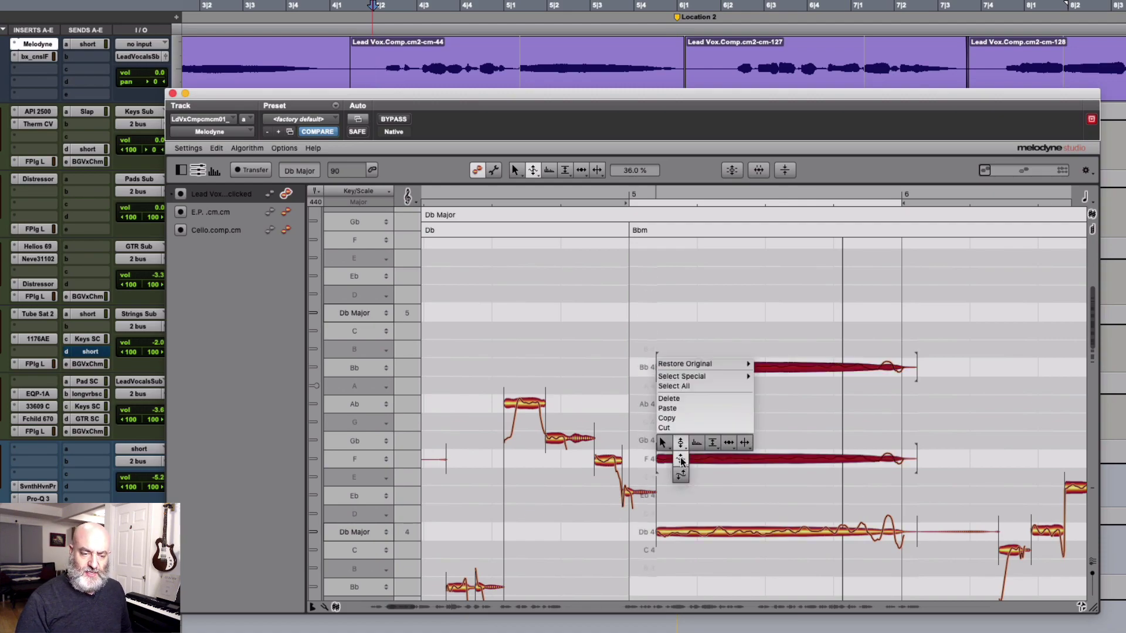
pyautogui.click(712, 443)
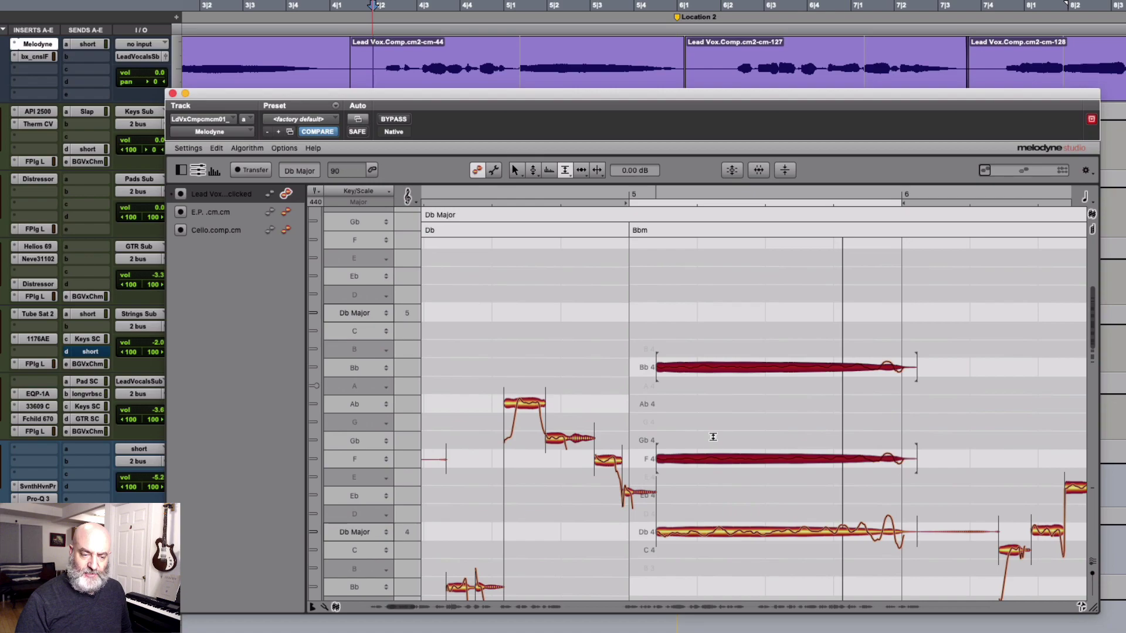
pyautogui.moveTo(709, 365); pyautogui.dragTo(708, 381)
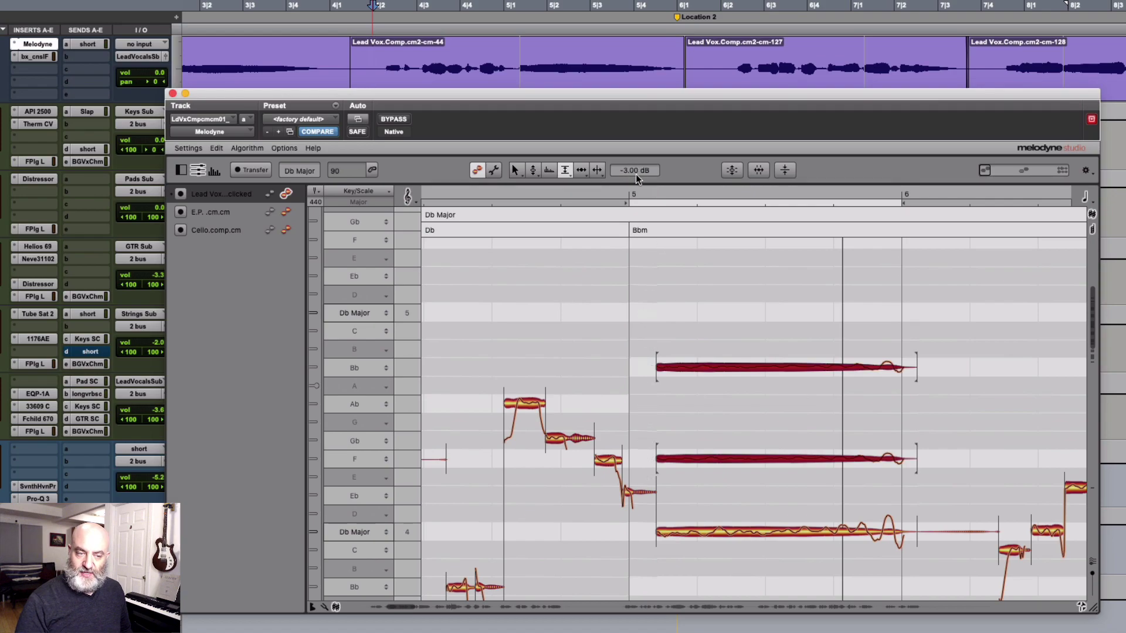
pyautogui.press('space')
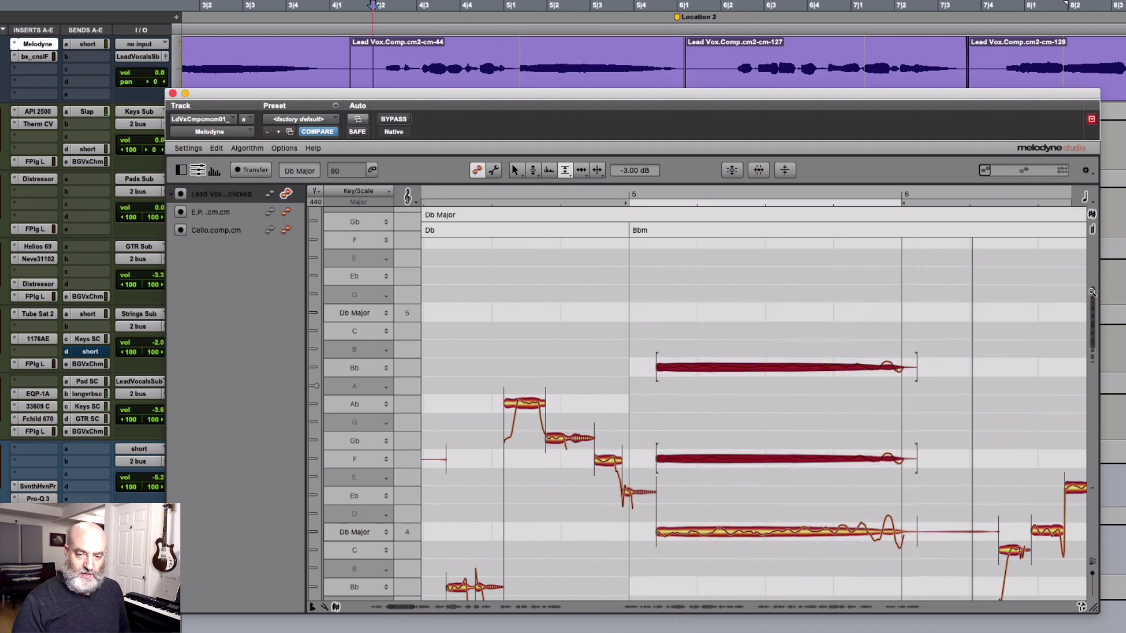
# Play back the harmonies from bar 5 and raise the Bb 4 note's formant to +179 ct with the Formant Tool.
pyautogui.moveTo(1094, 302); pyautogui.dragTo(1094, 311)
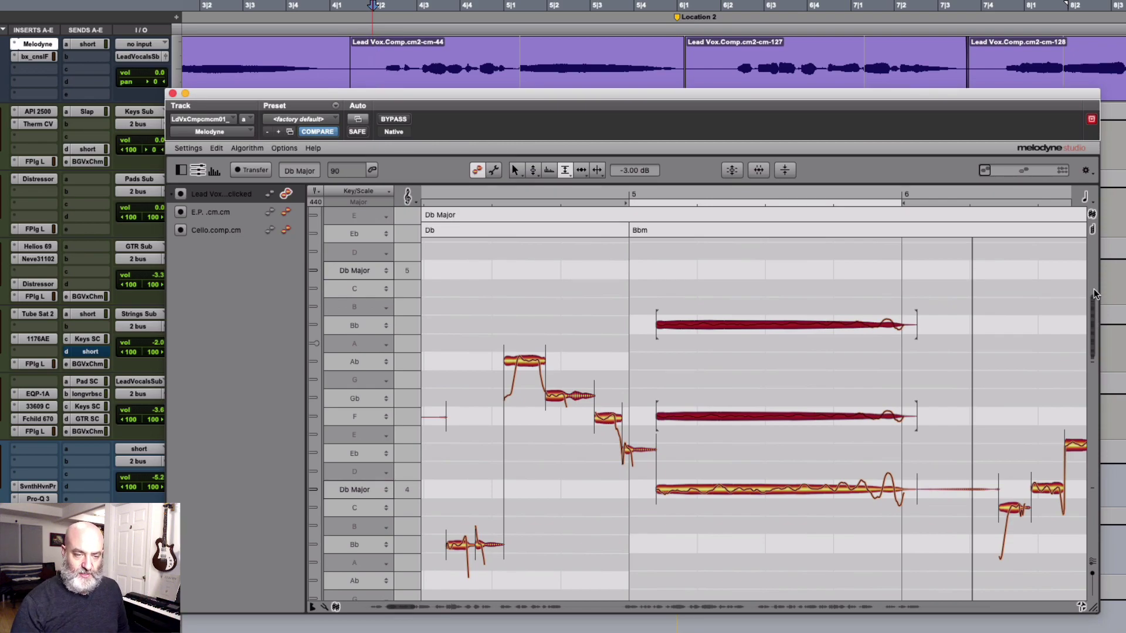
pyautogui.click(656, 190)
pyautogui.rightClick(645, 252)
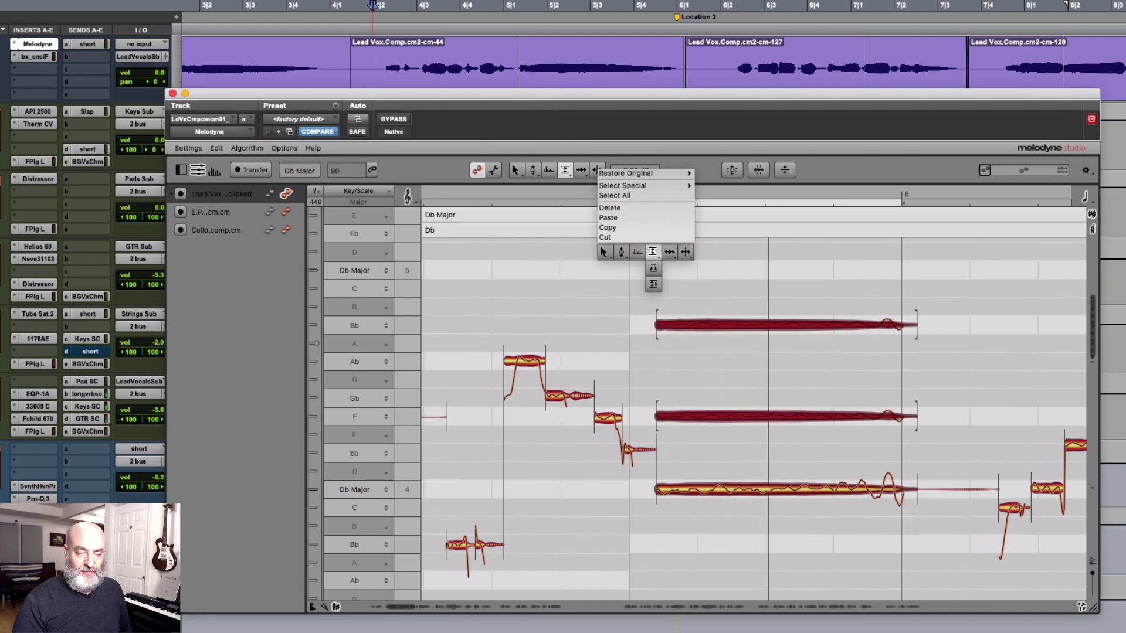
pyautogui.click(640, 253)
pyautogui.click(640, 254)
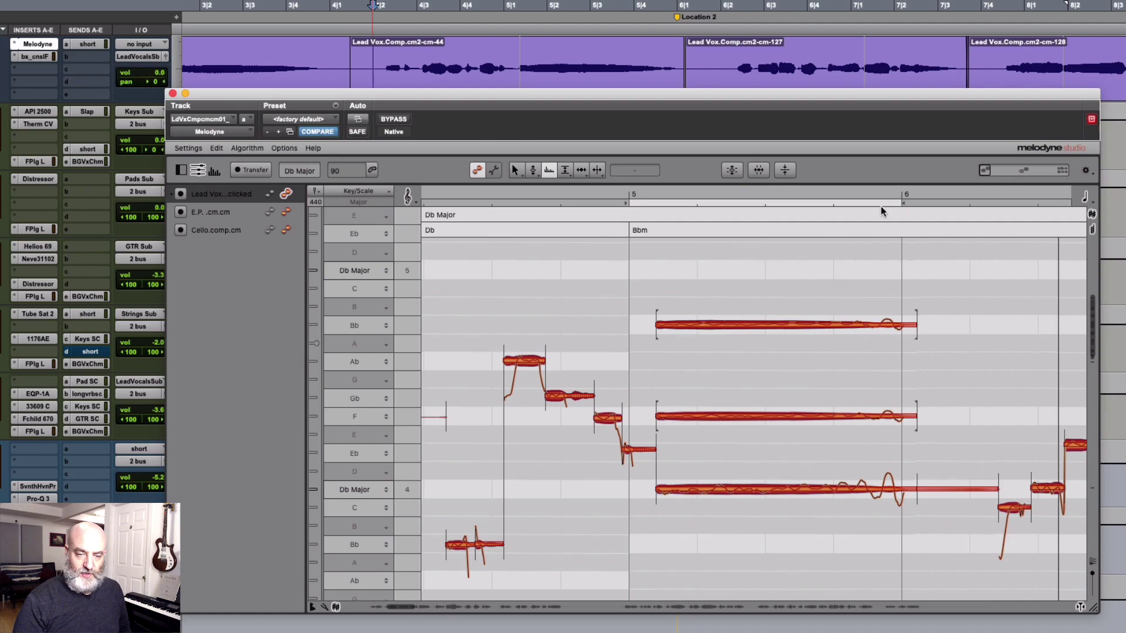
pyautogui.moveTo(902, 203)
pyautogui.mouseDown()
pyautogui.moveTo(841, 205)
pyautogui.moveTo(902, 203)
pyautogui.mouseUp()
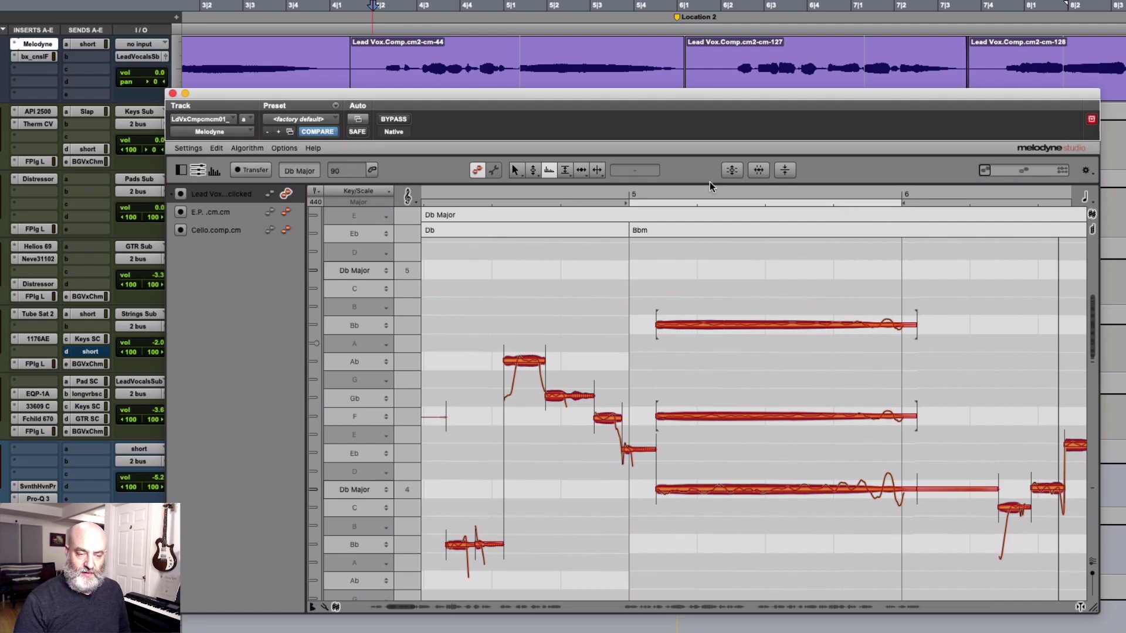
pyautogui.doubleClick(667, 193)
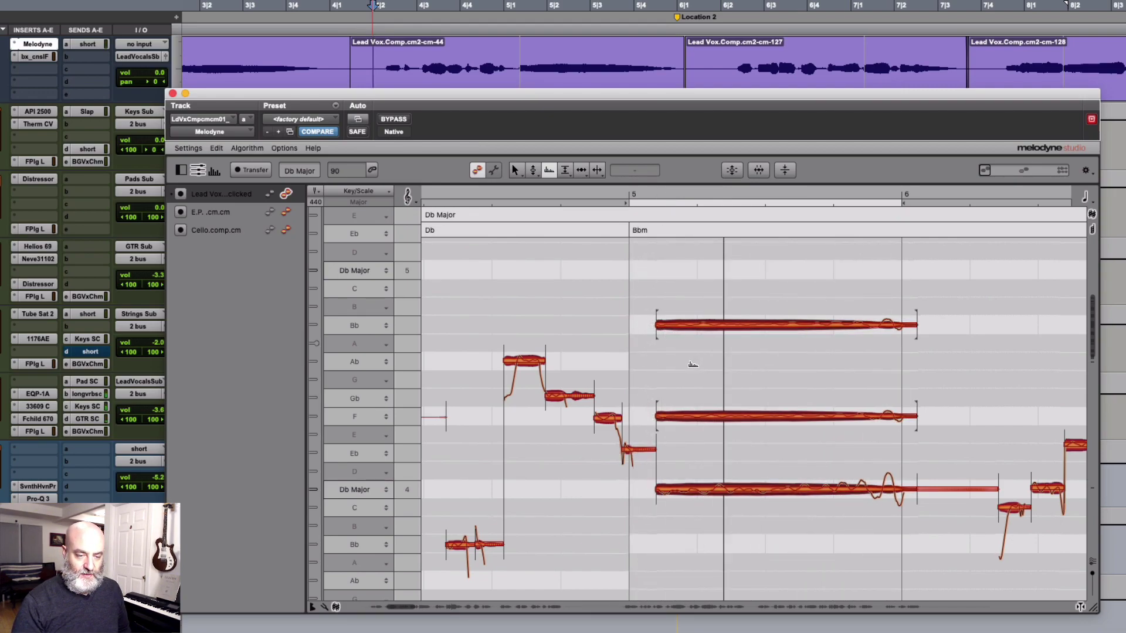
pyautogui.moveTo(681, 325); pyautogui.dragTo(681, 290)
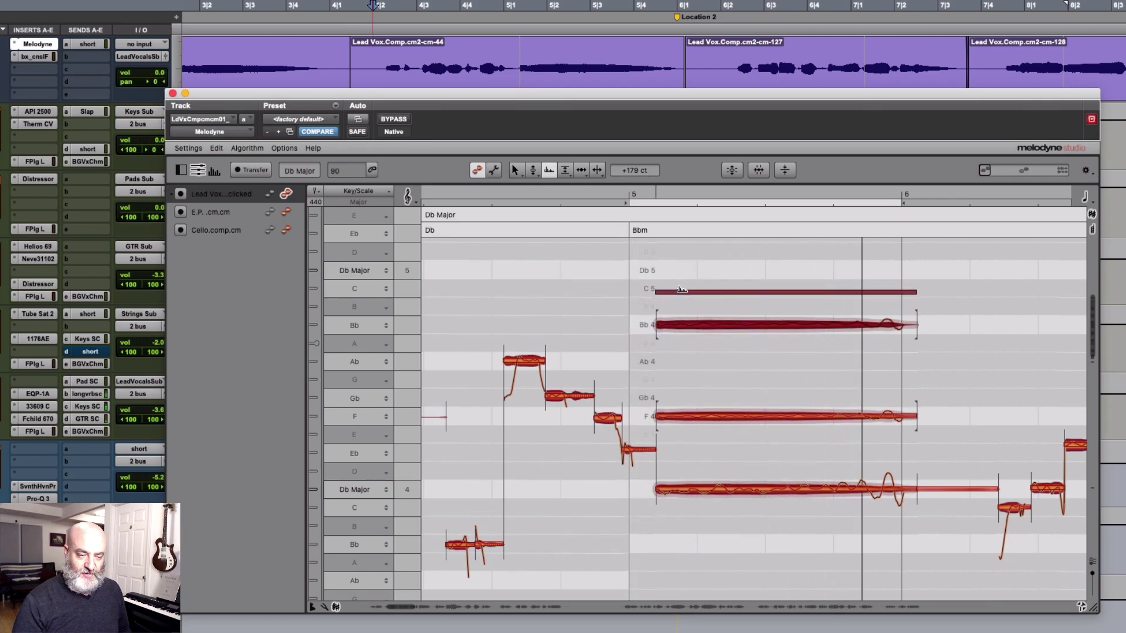
# Raise the F 4 harmony note's formant to about the G line and set the Bb 4 note's formant to +225 ct.
pyautogui.click(684, 419)
pyautogui.moveTo(684, 418); pyautogui.dragTo(690, 378)
pyautogui.moveTo(680, 289); pyautogui.dragTo(680, 282)
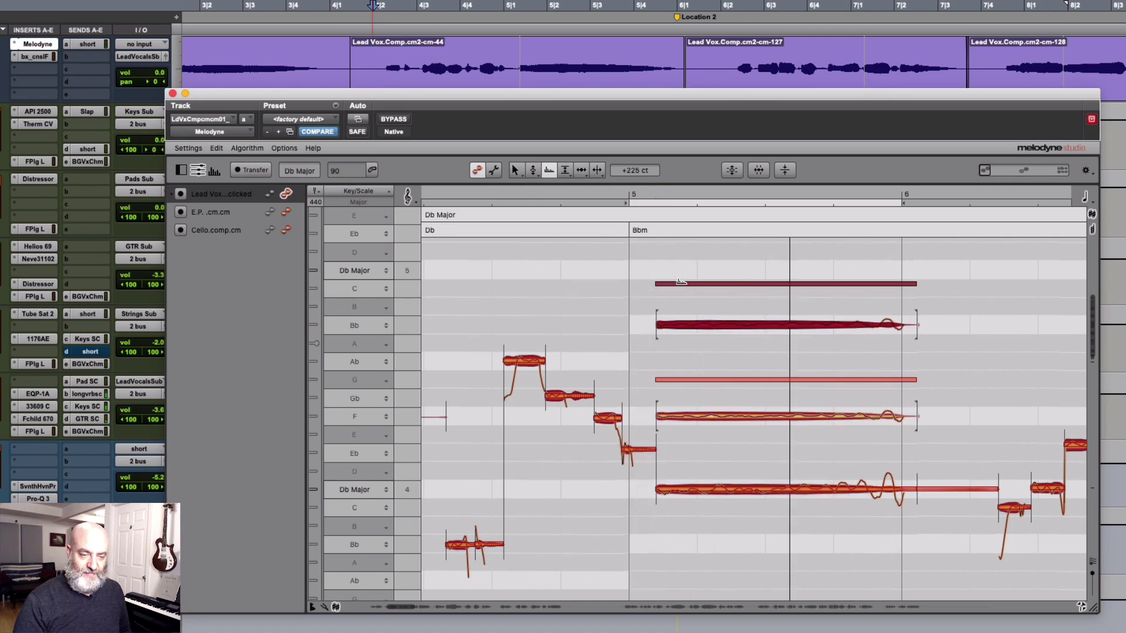
# Try starting both harmony notes slightly later with the Timing Tool, play them back, and undo the shift.
pyautogui.rightClick(682, 340)
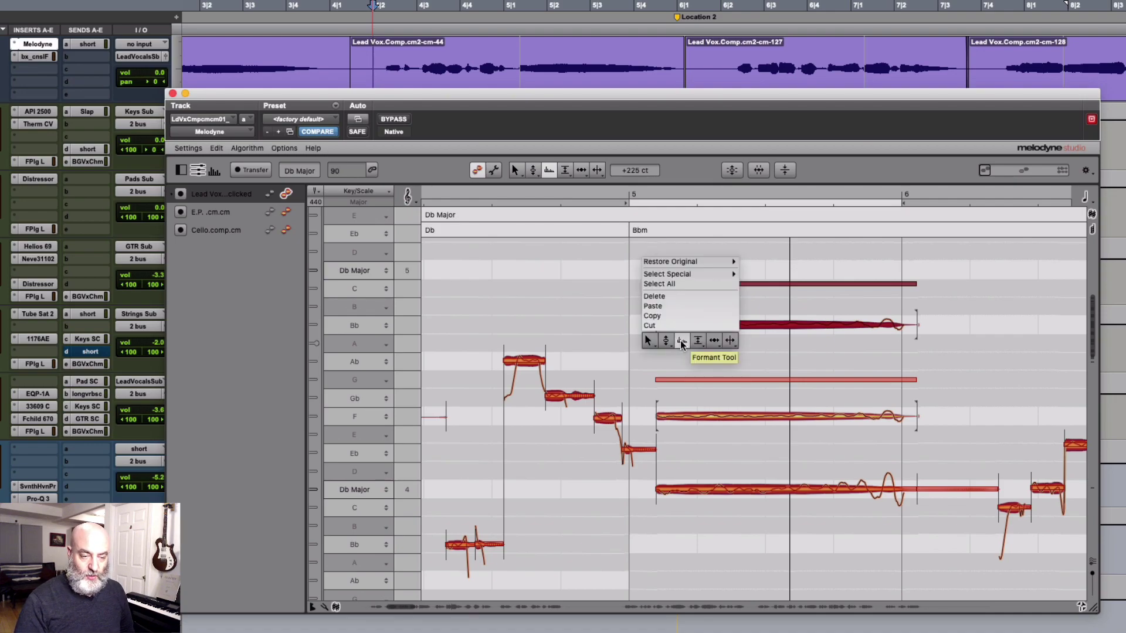
pyautogui.click(713, 341)
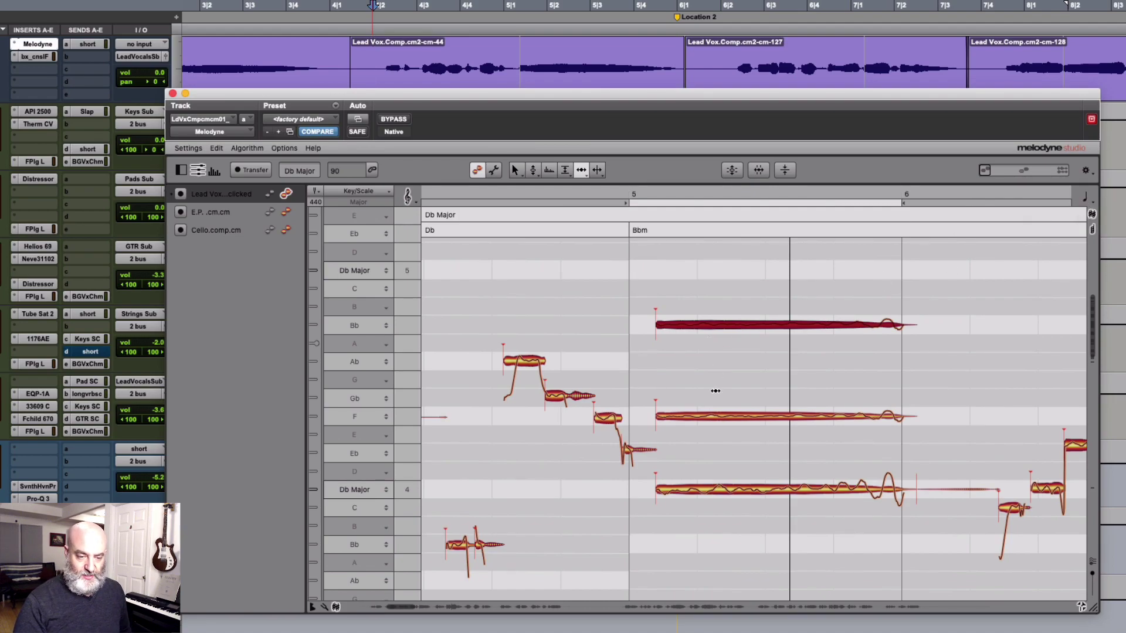
pyautogui.keyDown('shift'); pyautogui.click(709, 414); pyautogui.keyUp('shift')
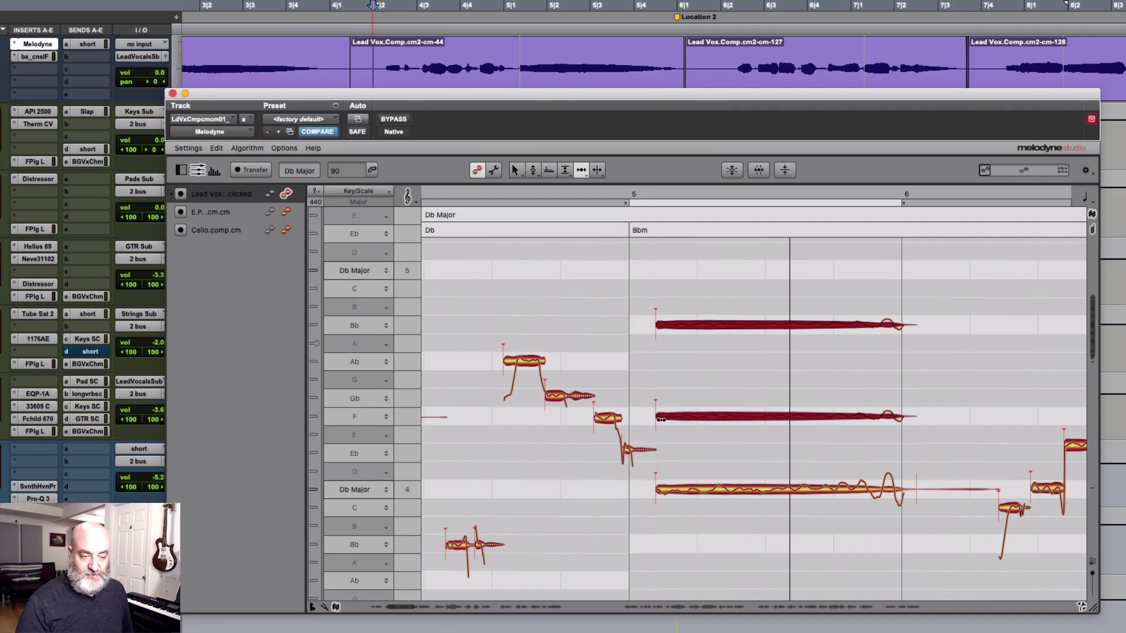
pyautogui.moveTo(657, 418); pyautogui.dragTo(662, 418)
pyautogui.press('space')
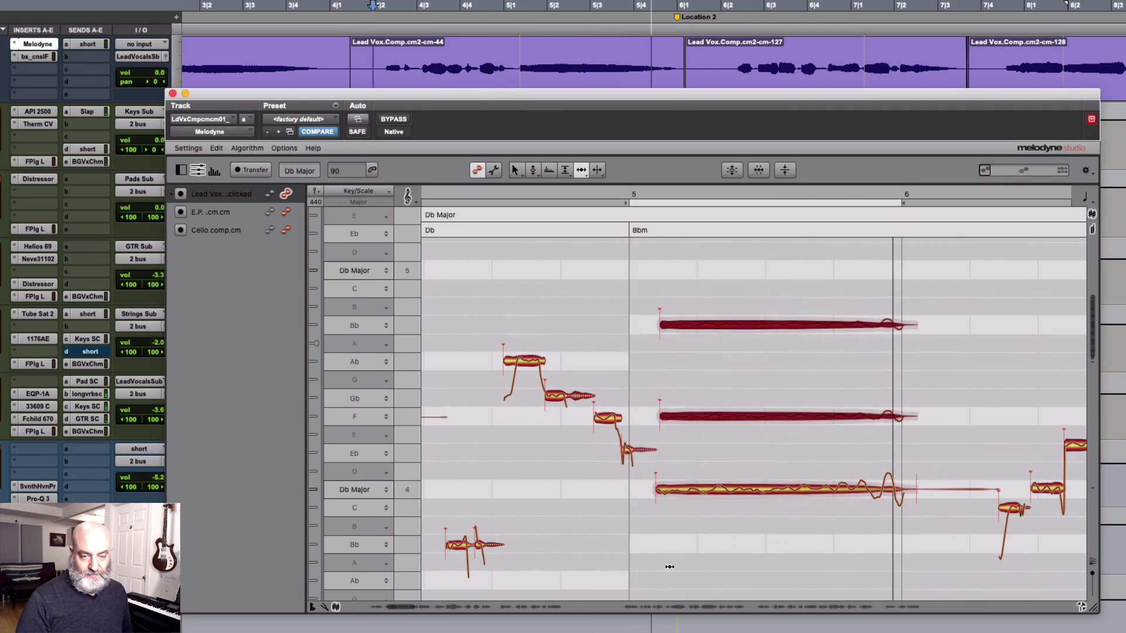
pyautogui.press('space')
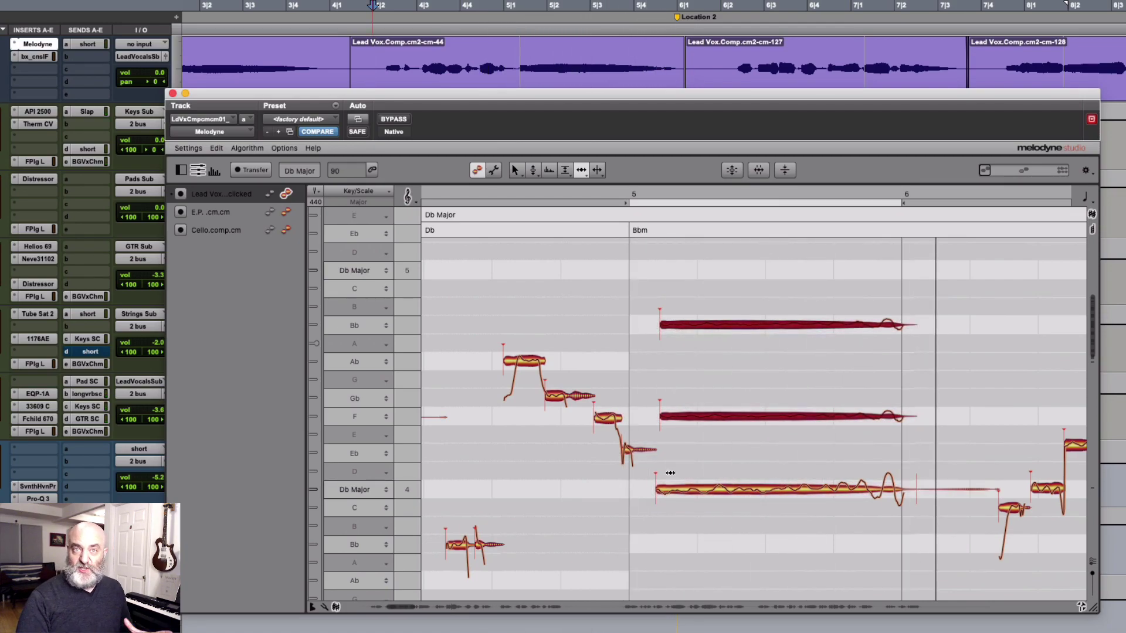
pyautogui.press('super+z')
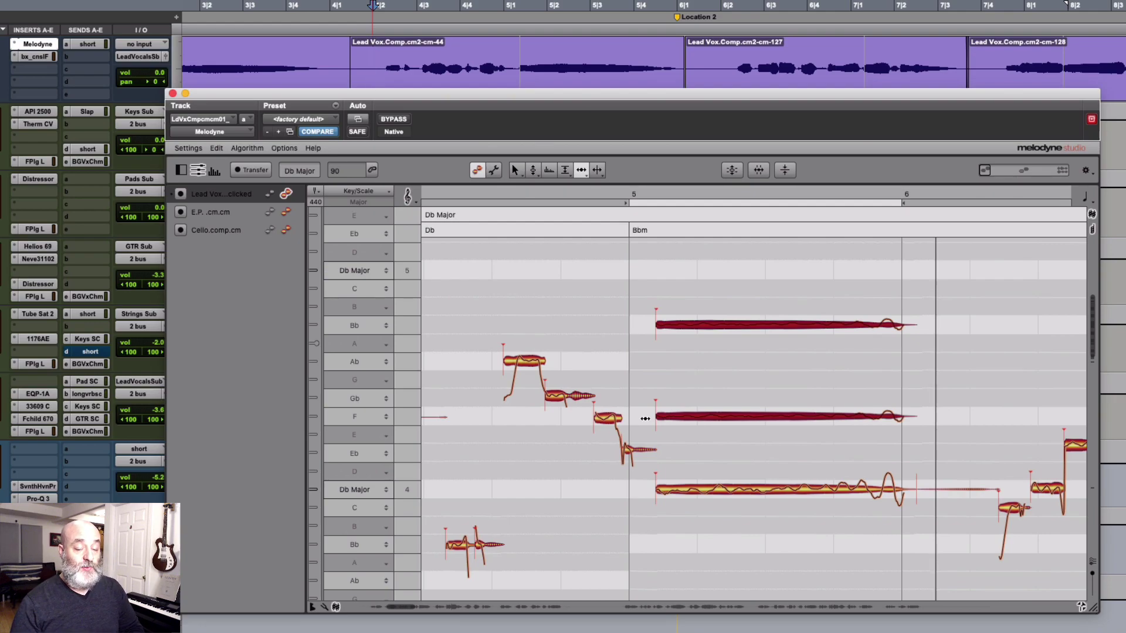
# Set the attack speed of both harmony notes to -57% with the Attack Speed Tool and play back the harmonies.
pyautogui.rightClick(642, 368)
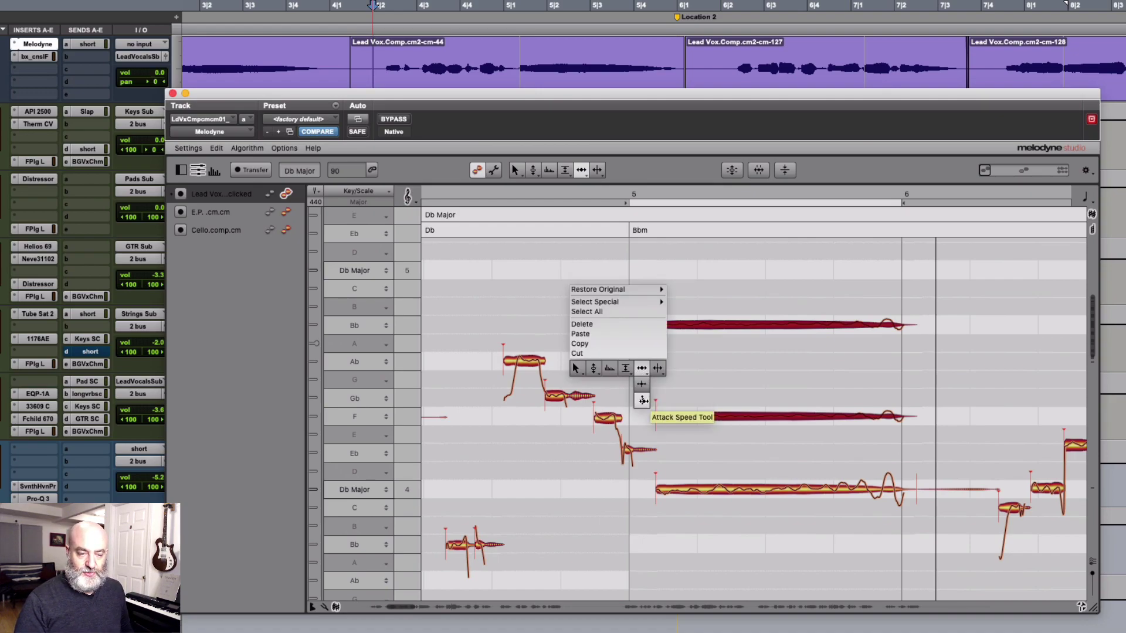
pyautogui.click(642, 400)
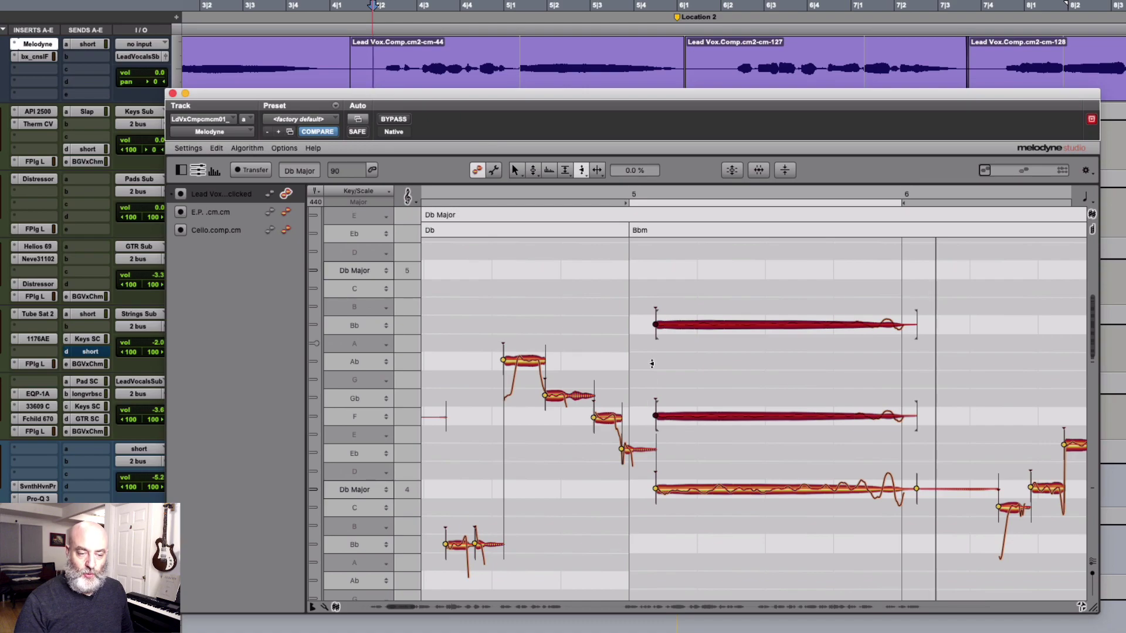
pyautogui.moveTo(655, 332); pyautogui.dragTo(654, 366)
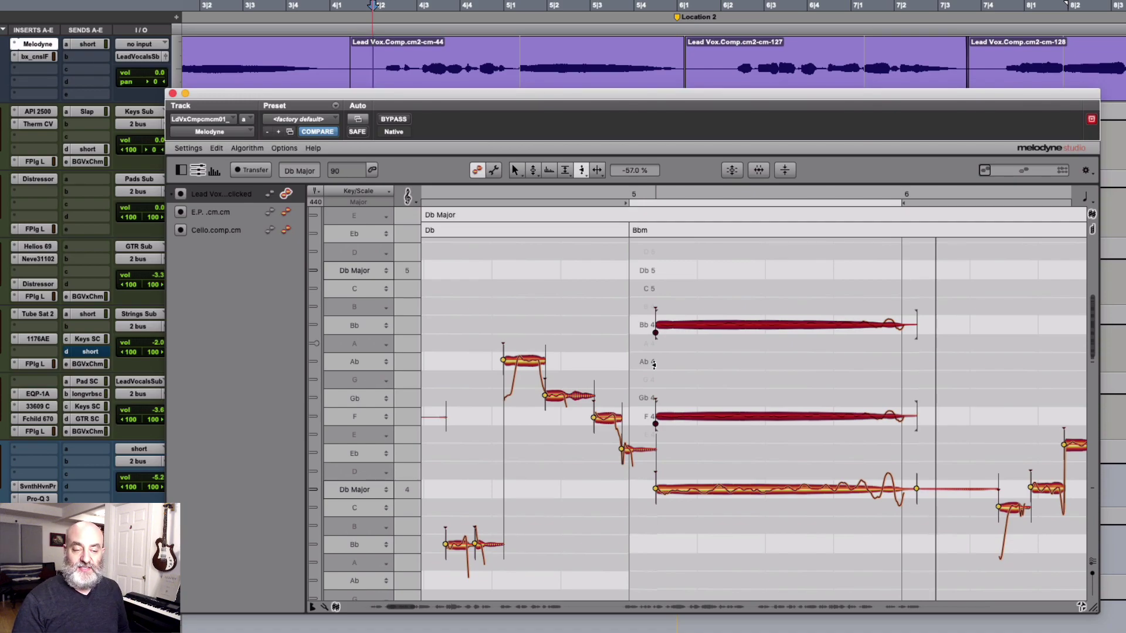
pyautogui.press('space')
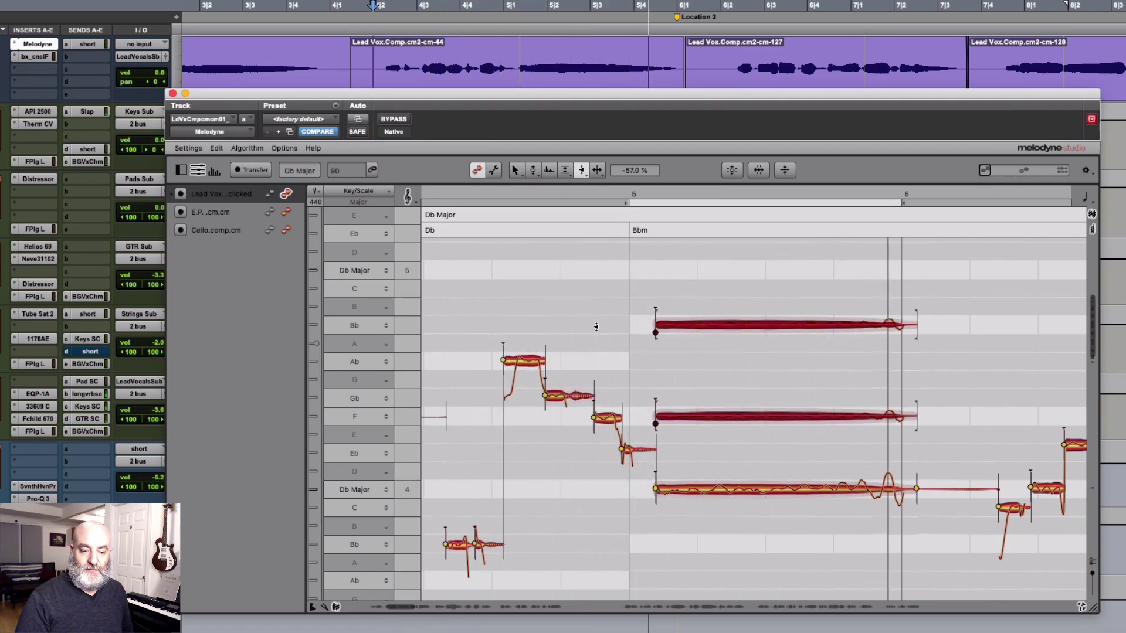
pyautogui.press('space')
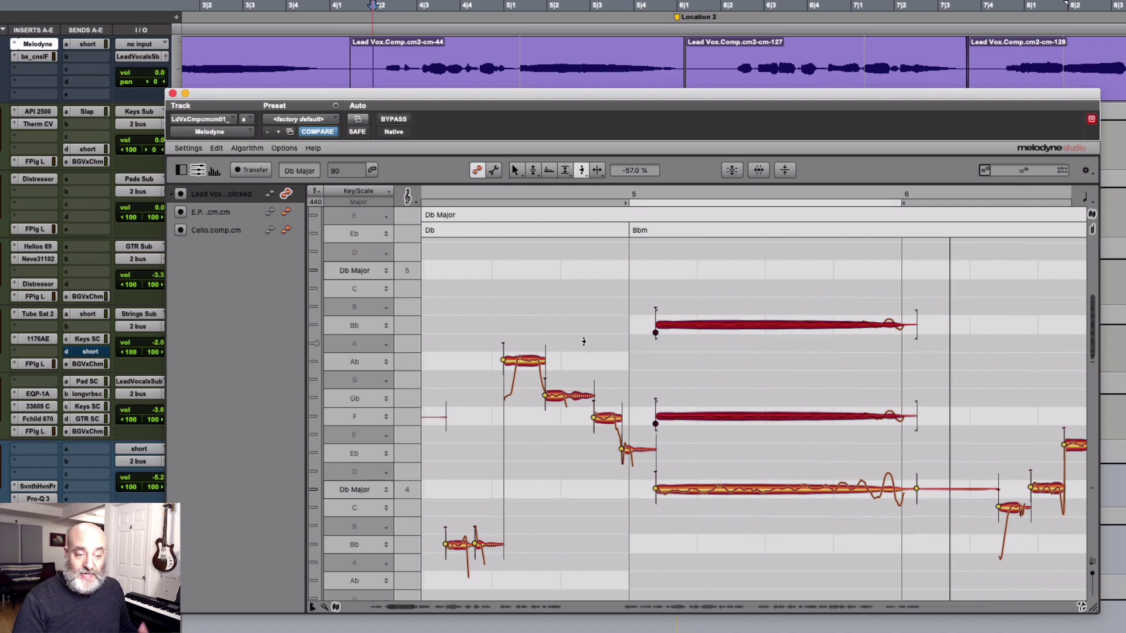
# Add a very short fade-in and a longer fade-out to both harmony notes with the Fade Tool, and play them back.
pyautogui.rightClick(614, 320)
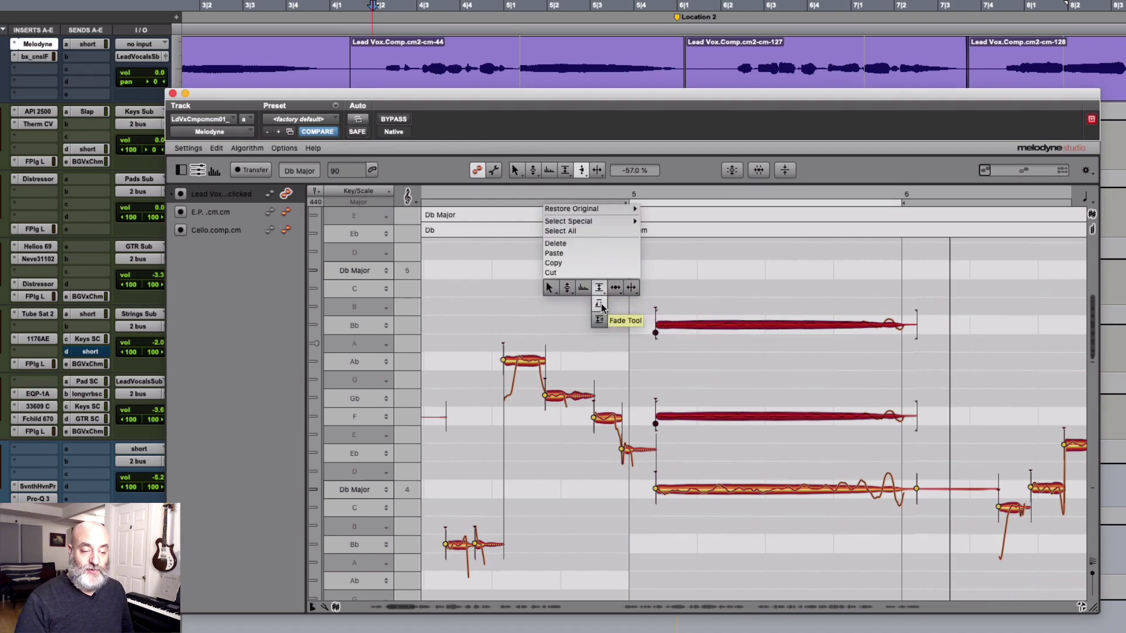
pyautogui.click(600, 305)
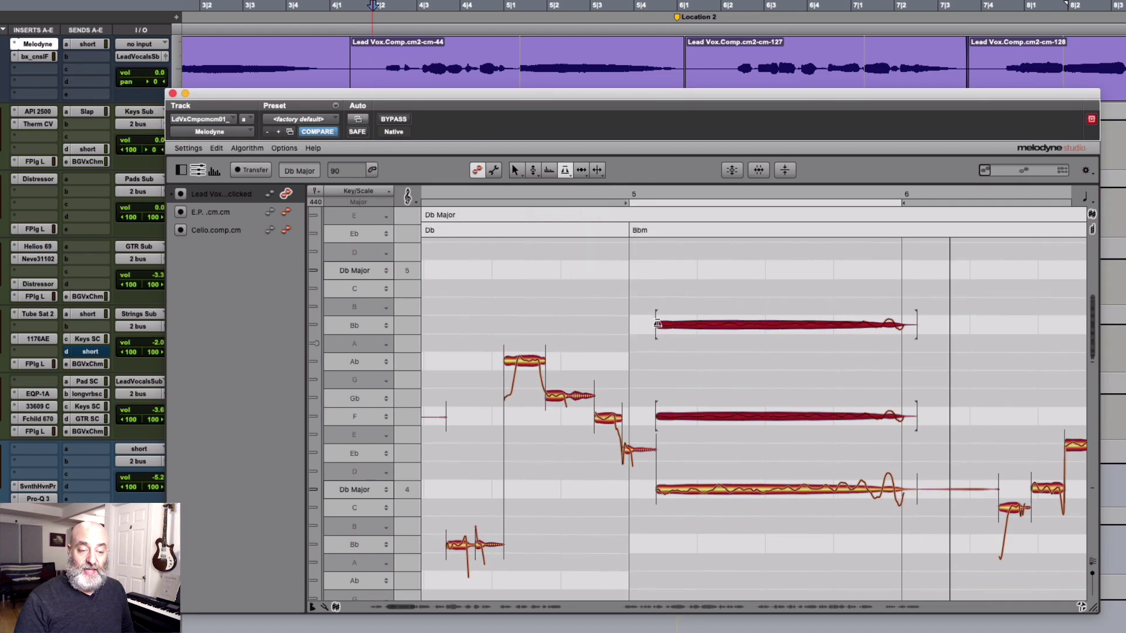
pyautogui.moveTo(658, 323); pyautogui.dragTo(660, 323)
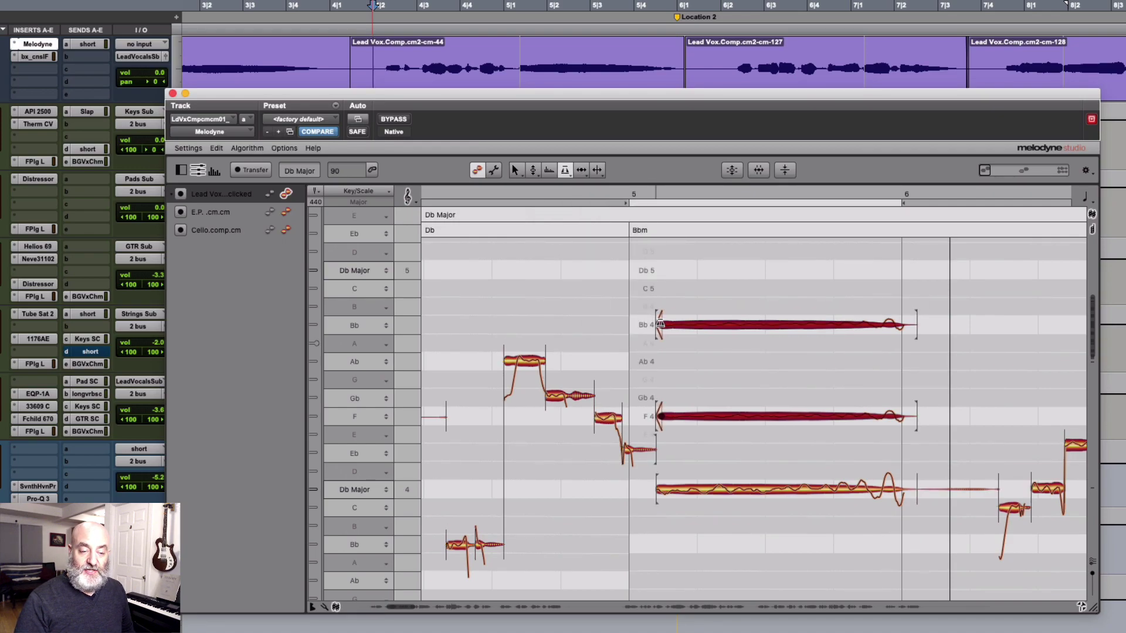
pyautogui.moveTo(897, 326); pyautogui.dragTo(876, 334)
pyautogui.press('space')
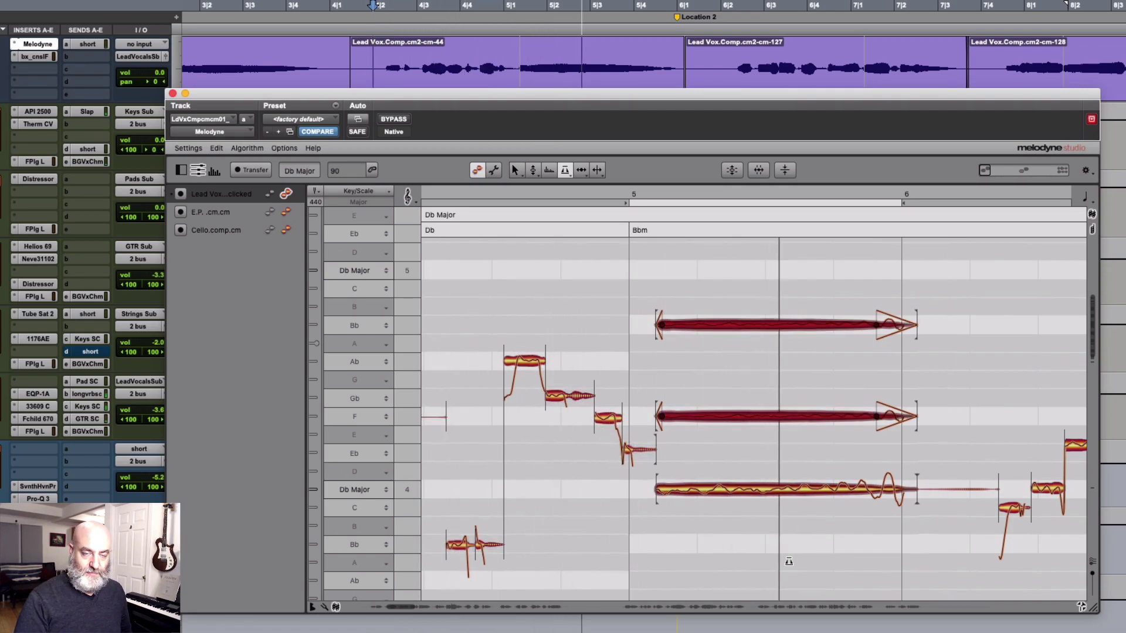
pyautogui.press('space')
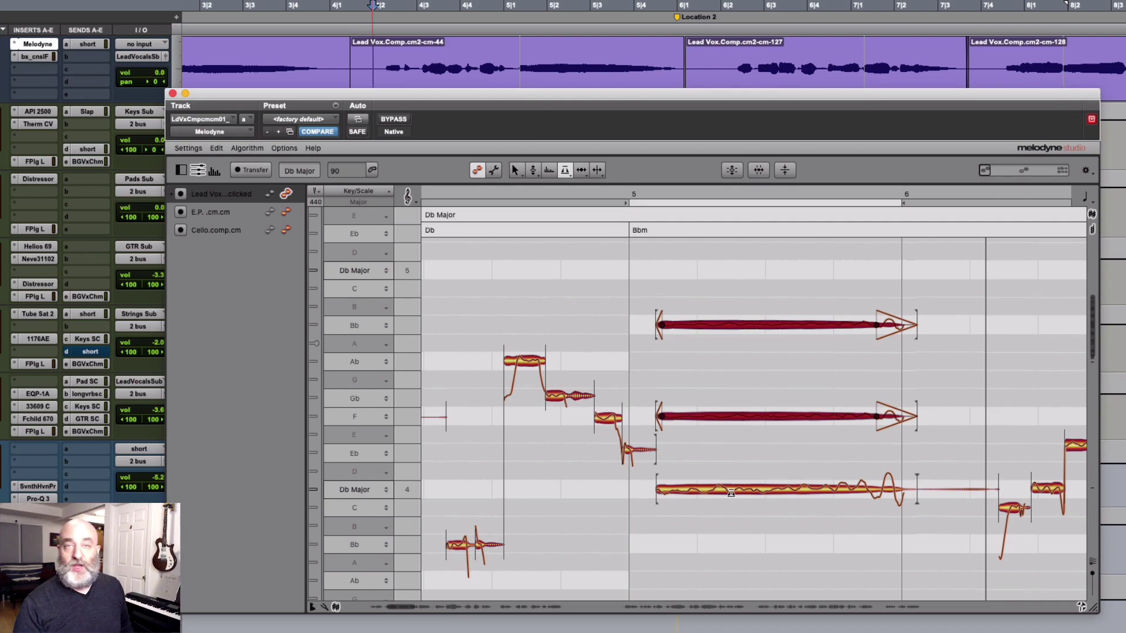
# Add five time handles spread along both harmony notes with the Time Handle Tool.
pyautogui.rightClick(682, 341)
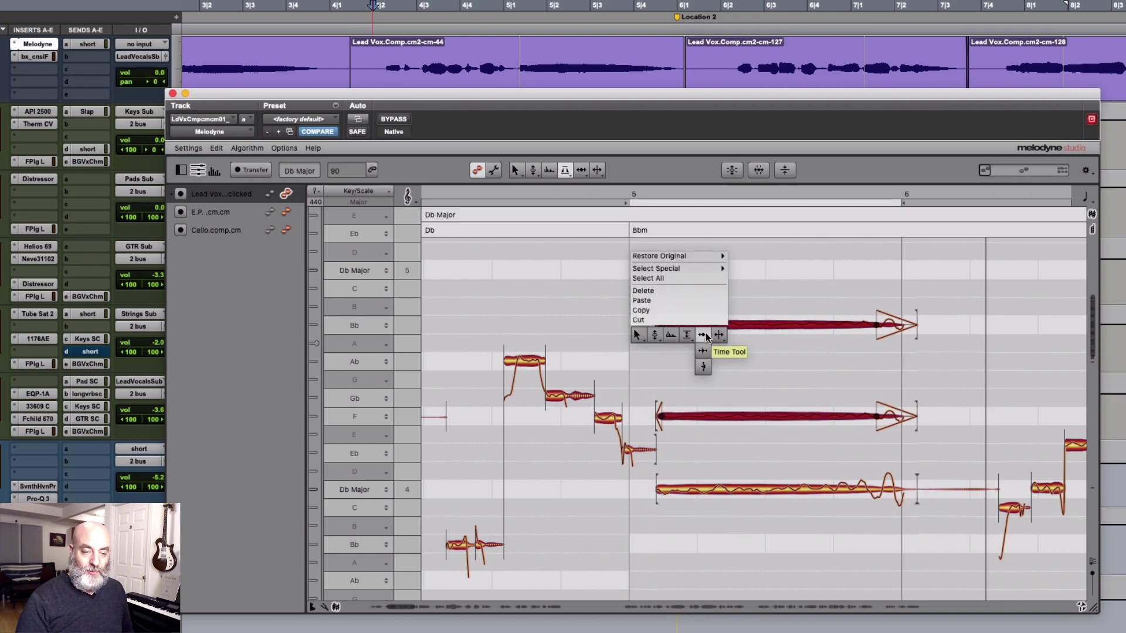
pyautogui.click(703, 351)
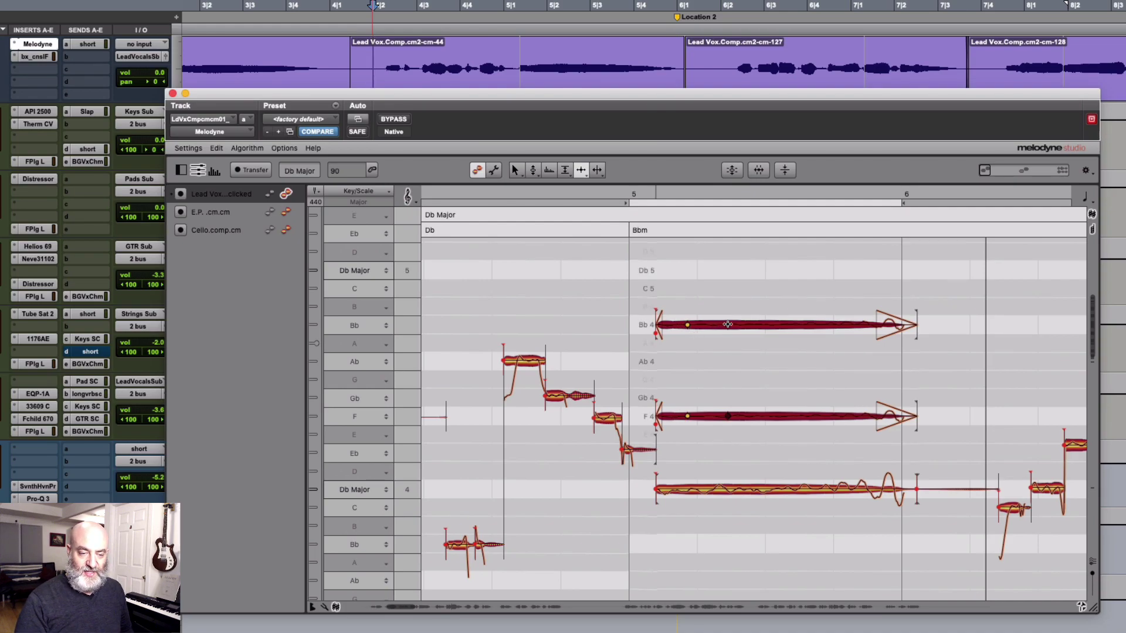
pyautogui.doubleClick(776, 327)
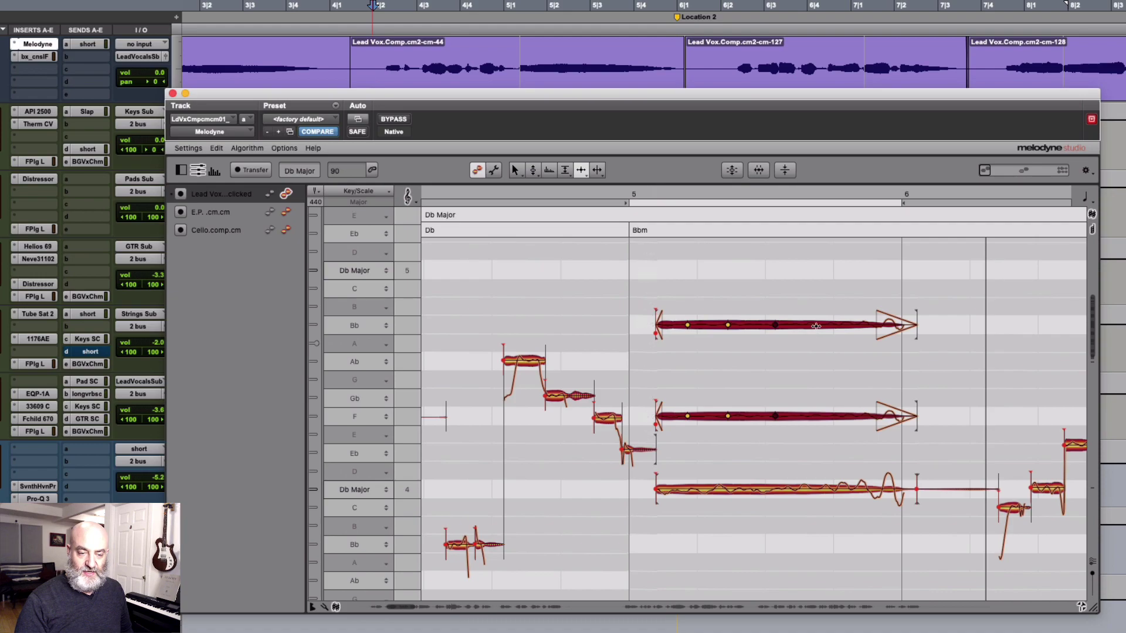
pyautogui.doubleClick(816, 326)
pyautogui.click(865, 383)
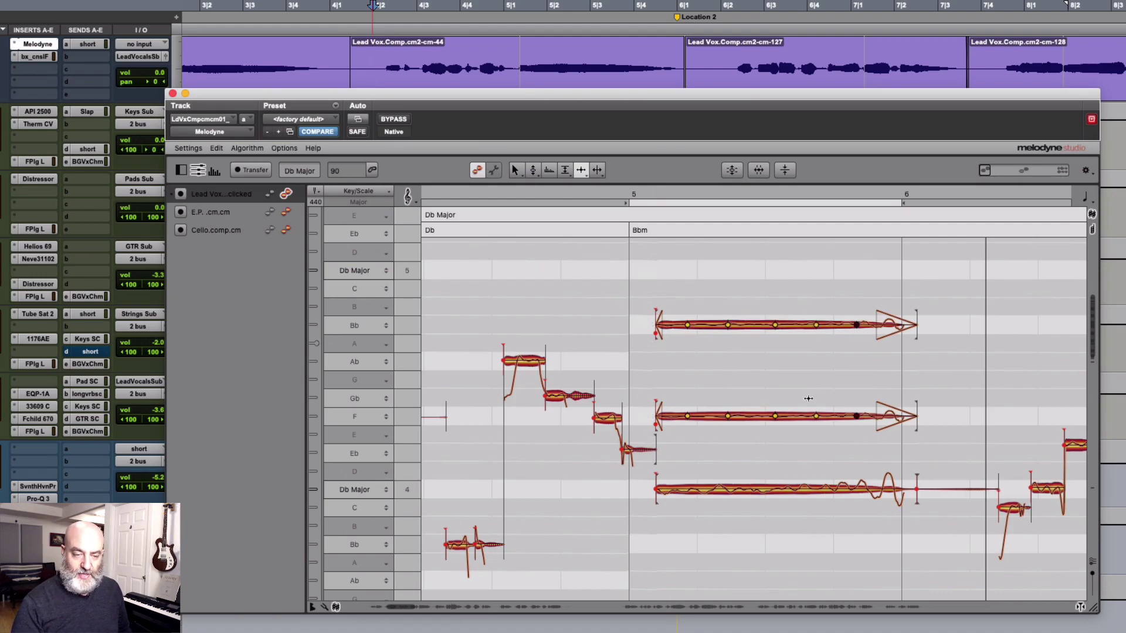
# Nudge the time handles slightly and independently within the Bb 4 and F 4 harmony notes, and play back the harmonies.
pyautogui.click(689, 327)
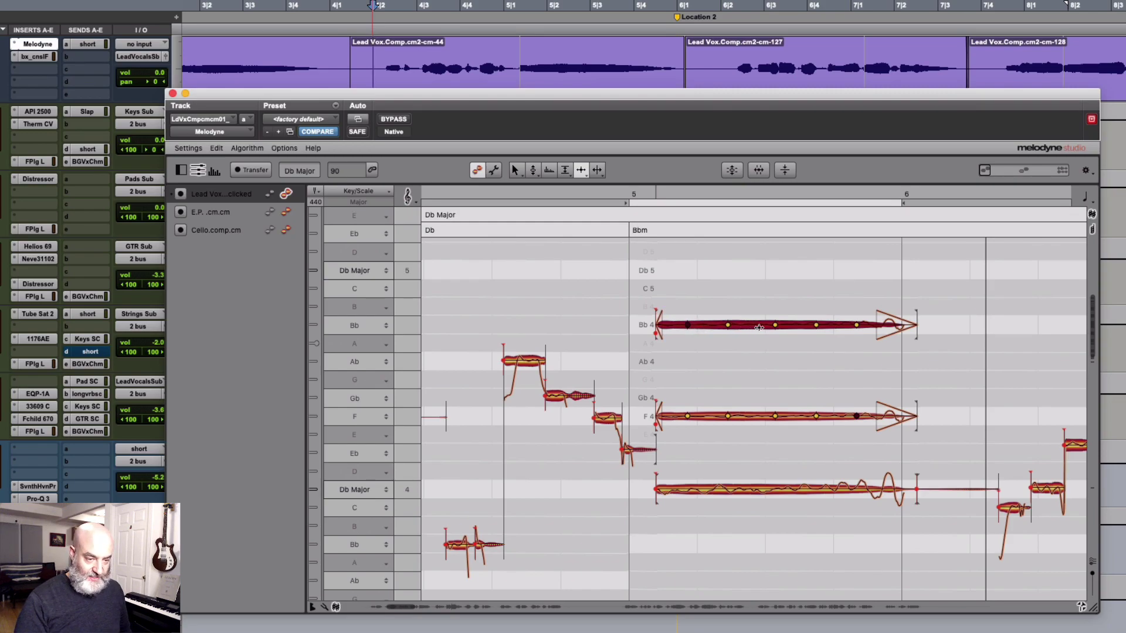
pyautogui.click(694, 355)
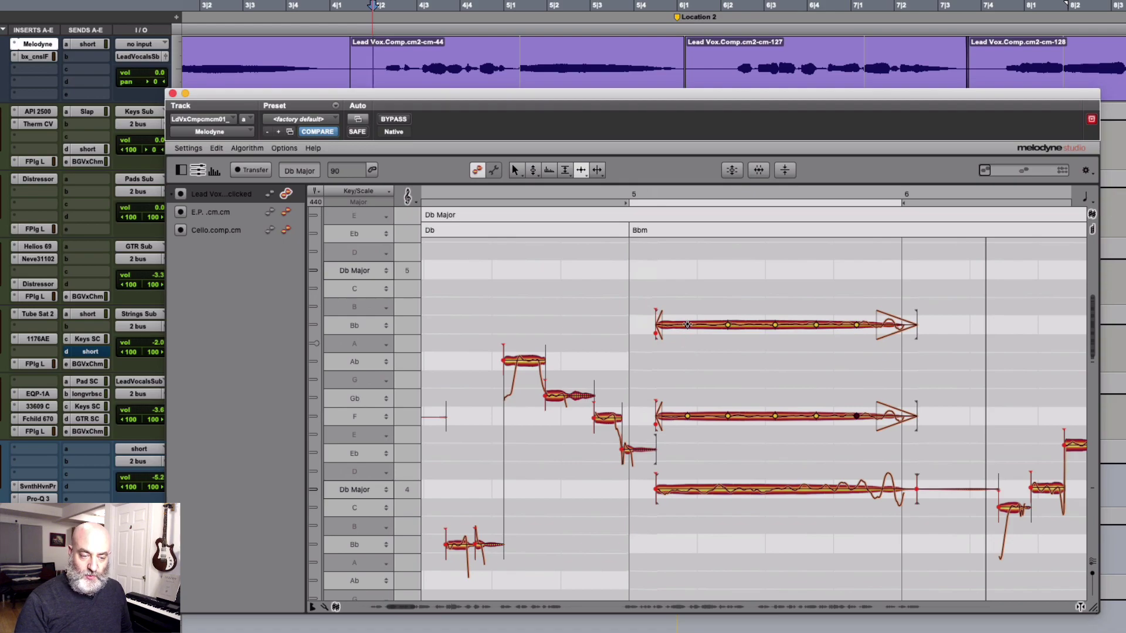
pyautogui.click(692, 325)
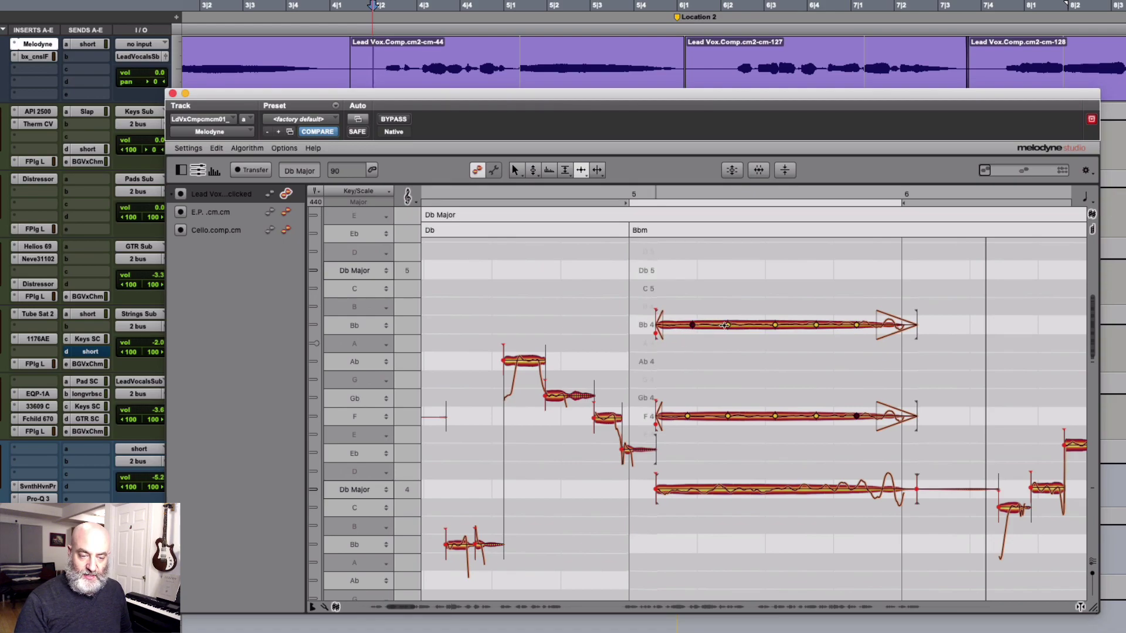
pyautogui.click(728, 325)
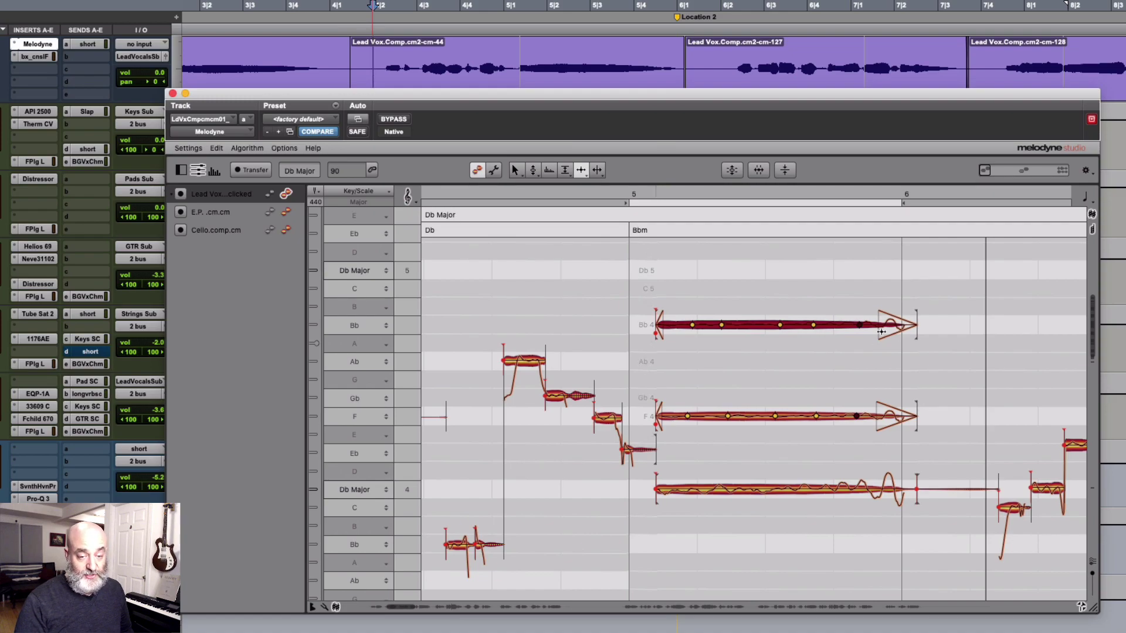
pyautogui.click(856, 417)
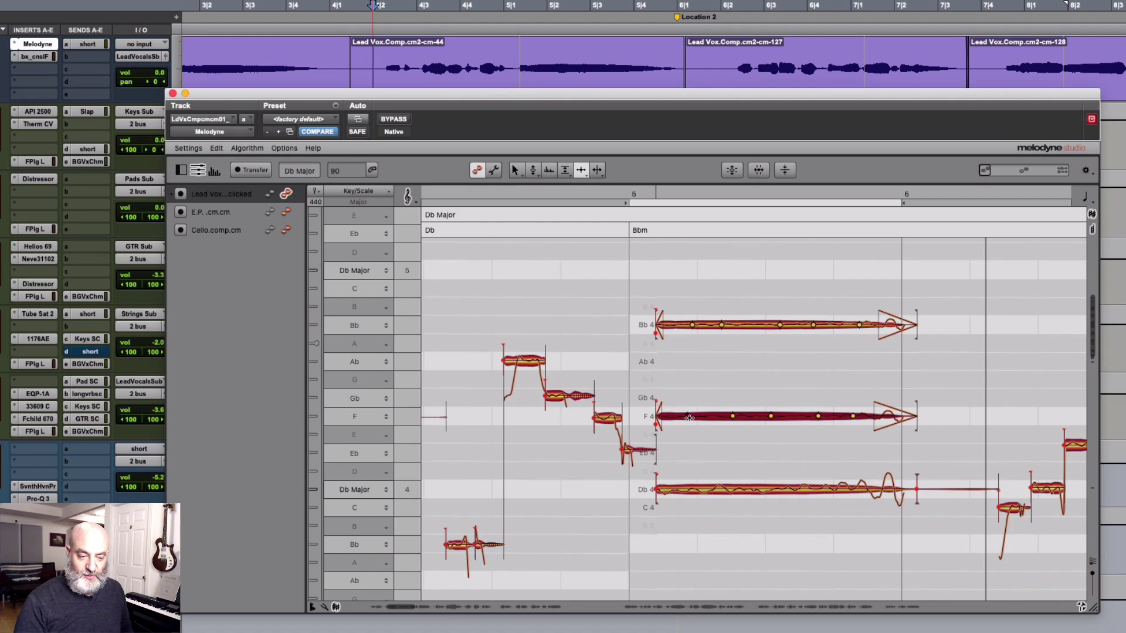
pyautogui.press('space')
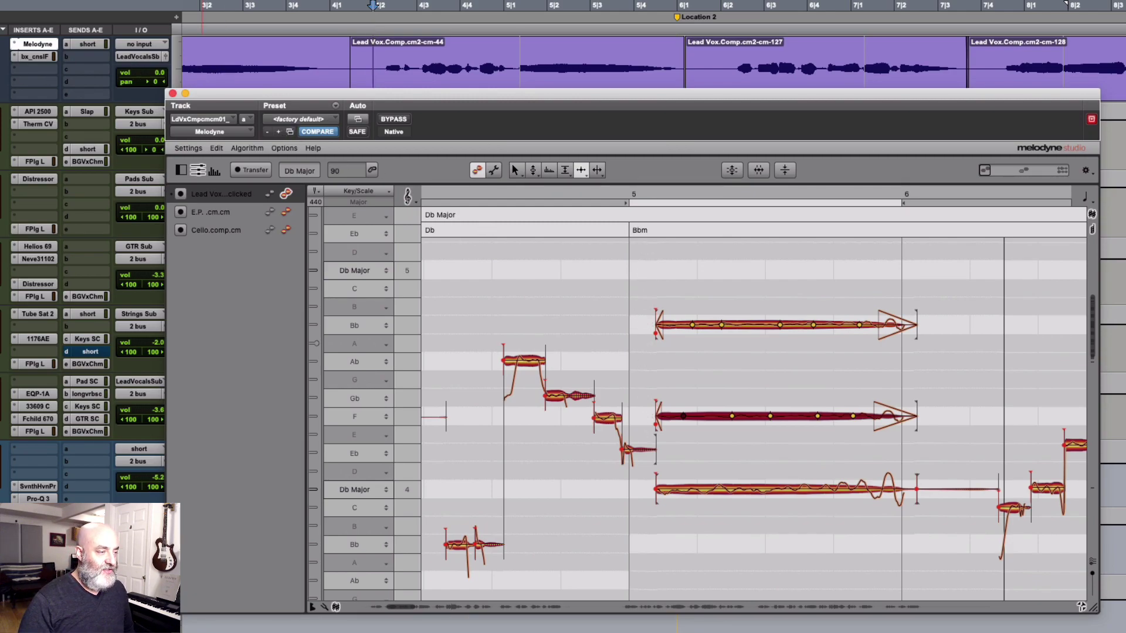
# Duplicate the lead vocal track twice in Pro Tools, including its playlists, automation, inserts, sends and group assignments.
pyautogui.rightClick(1, 41)
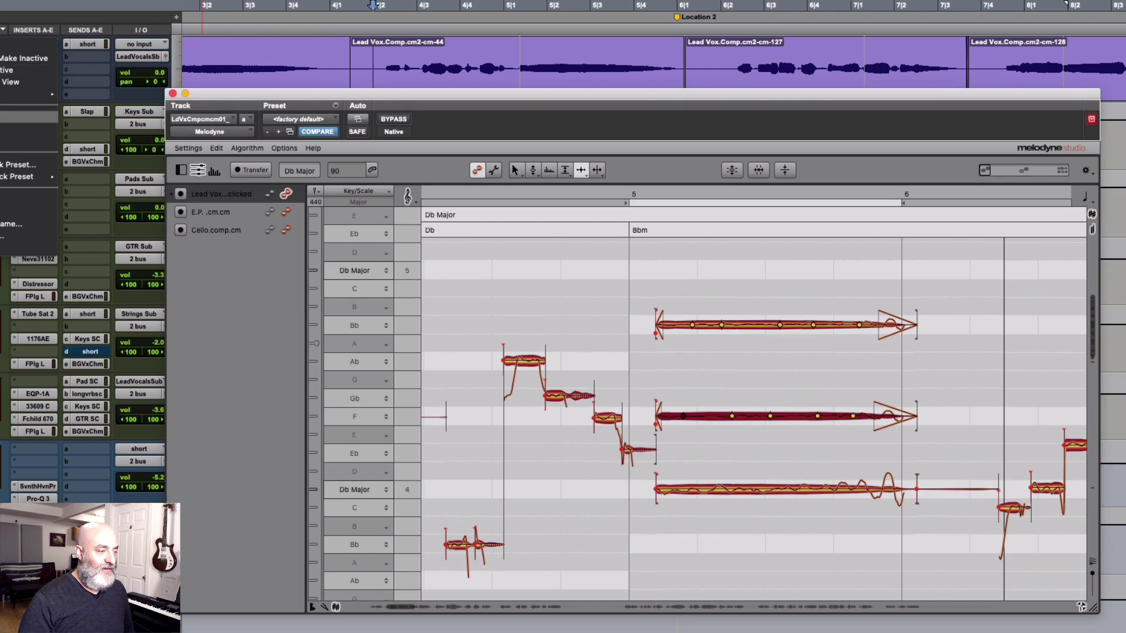
pyautogui.click(1, 236)
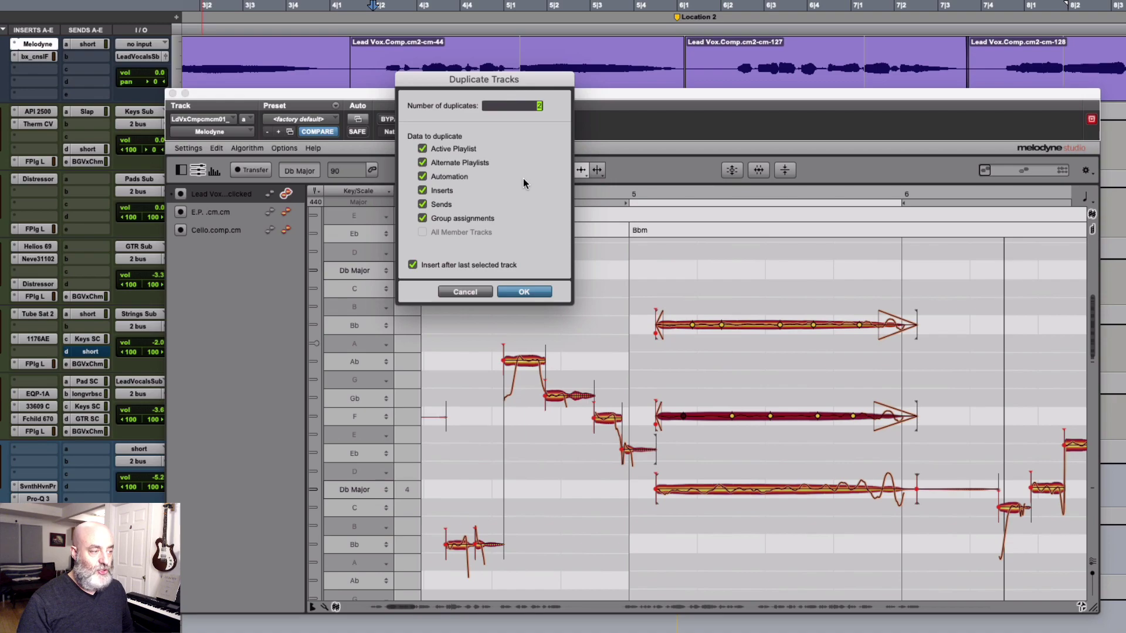
pyautogui.click(525, 292)
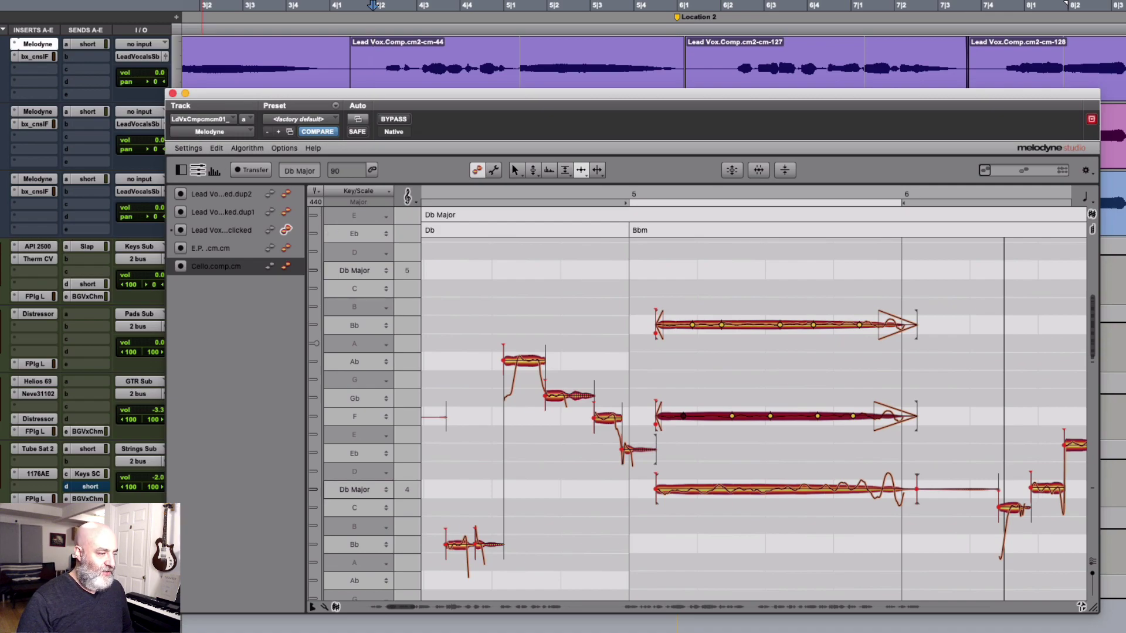
# Name the two duplicate tracks Harm vox1 and Harm vox2, and order them below the lead vocal in Melodyne's track list.
pyautogui.doubleClick(0, 113)
pyautogui.write('Harm vox1')
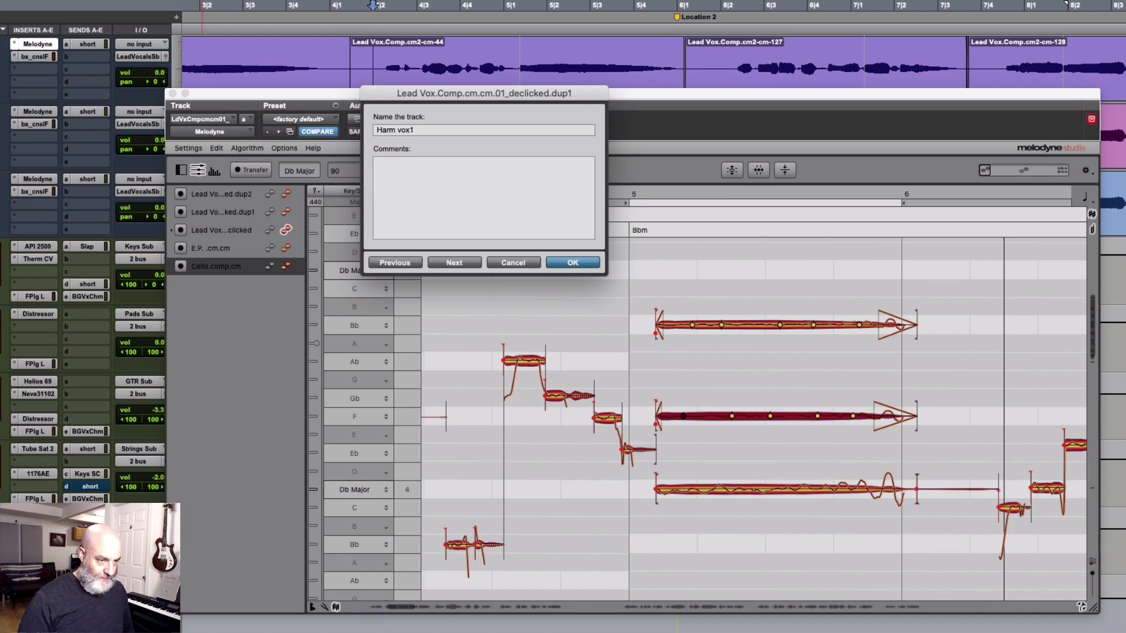
pyautogui.press('Return')
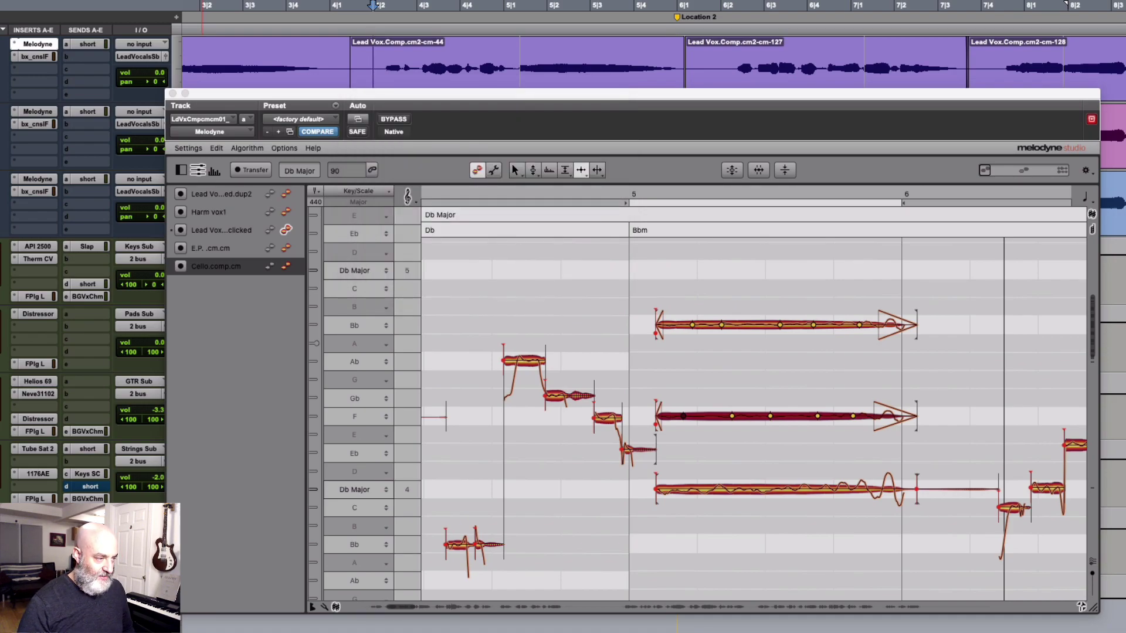
pyautogui.write('Ha')
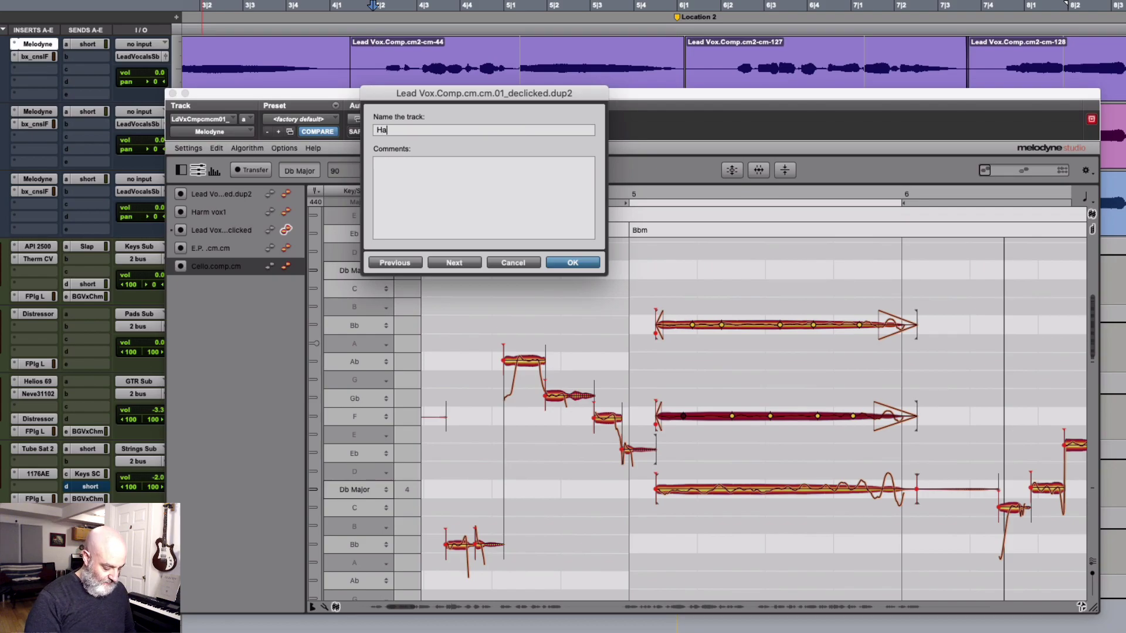
pyautogui.write('rm vox2')
pyautogui.press('Return')
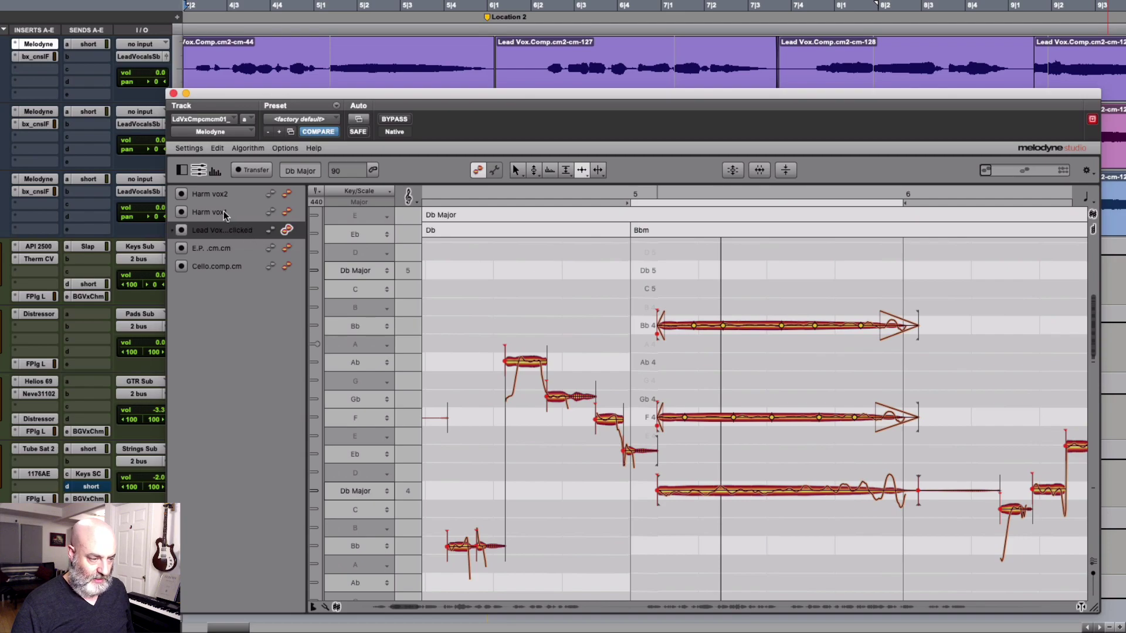
pyautogui.moveTo(230, 224)
pyautogui.mouseDown()
pyautogui.moveTo(227, 198)
pyautogui.moveTo(224, 214)
pyautogui.mouseUp()
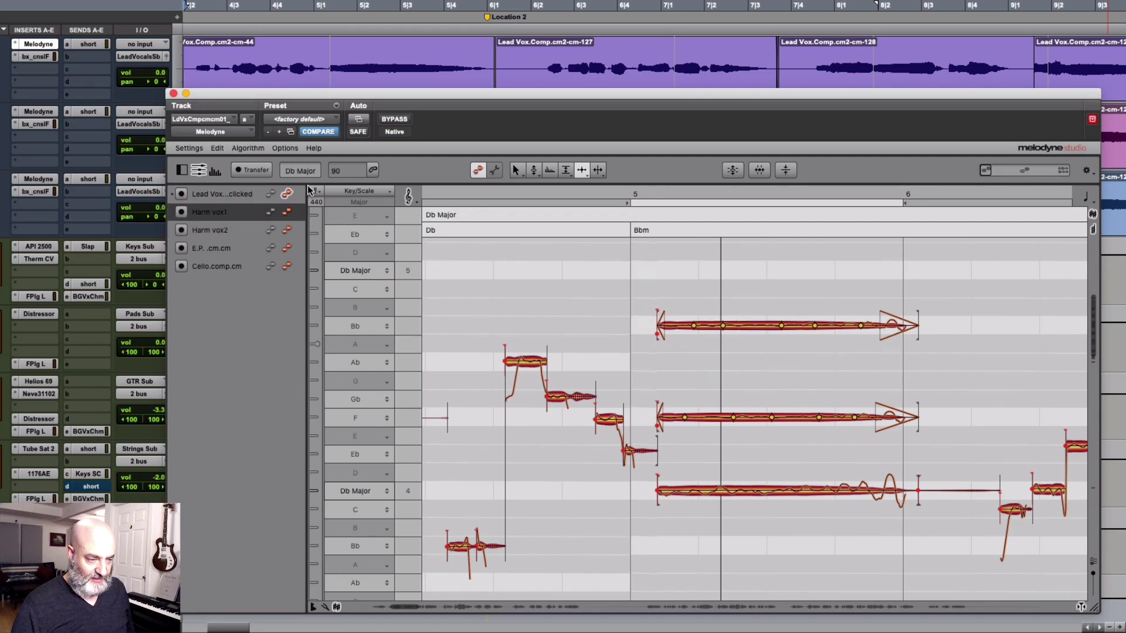
# Mute both the Bb 4 and F 4 harmony notes on the lead vocal track with Note Off.
pyautogui.click(704, 328)
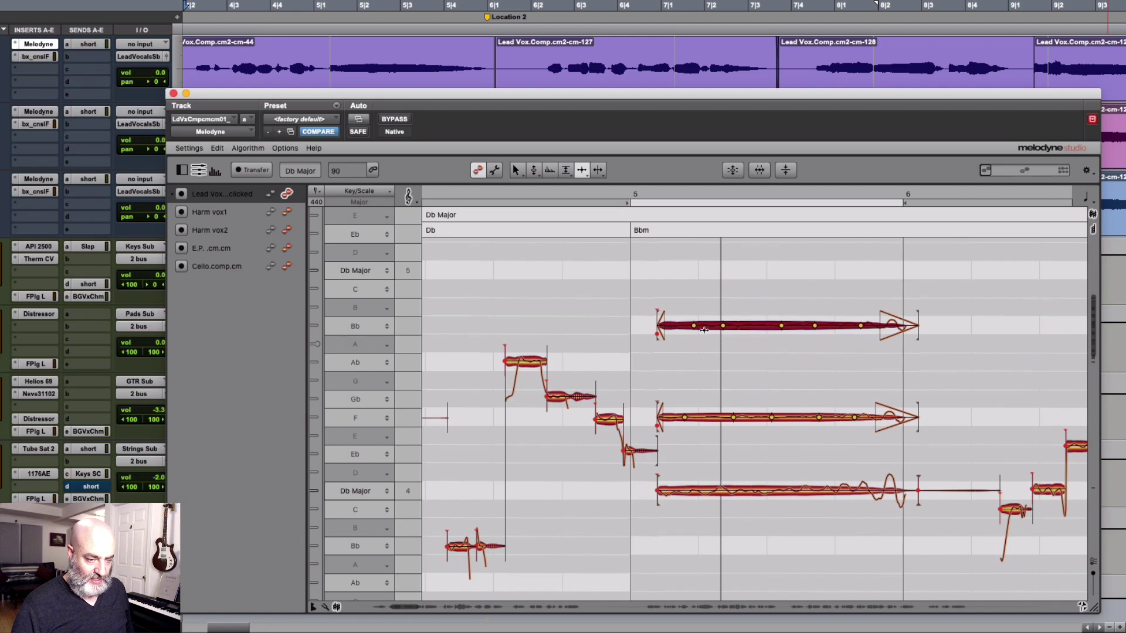
pyautogui.click(720, 419)
pyautogui.keyDown('shift'); pyautogui.click(708, 326); pyautogui.keyUp('shift')
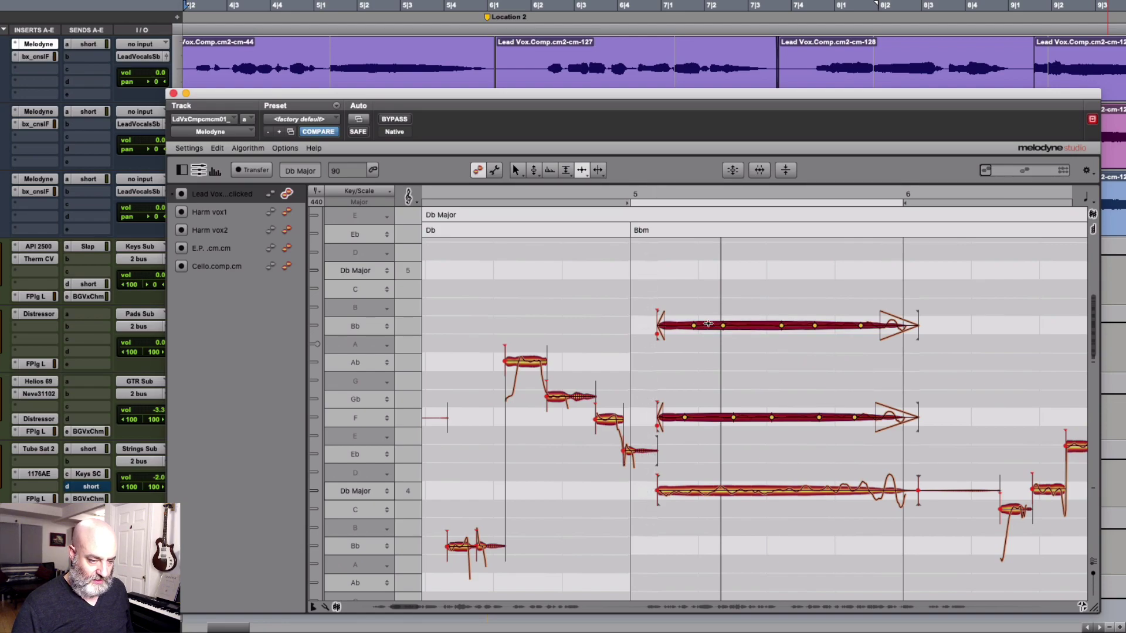
pyautogui.click(182, 170)
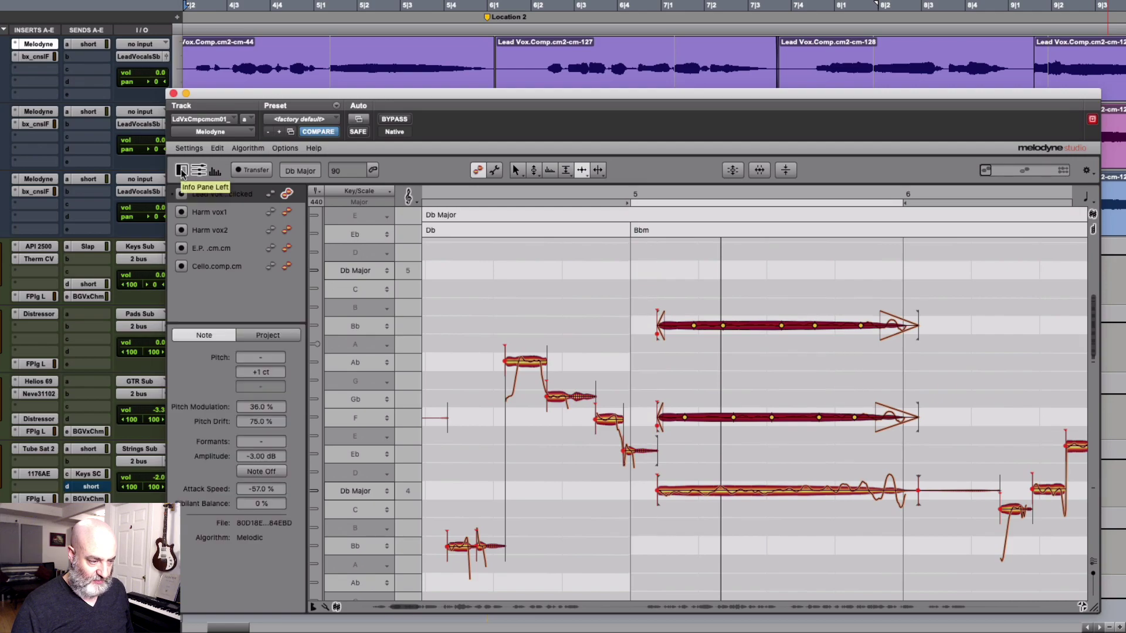
pyautogui.click(260, 473)
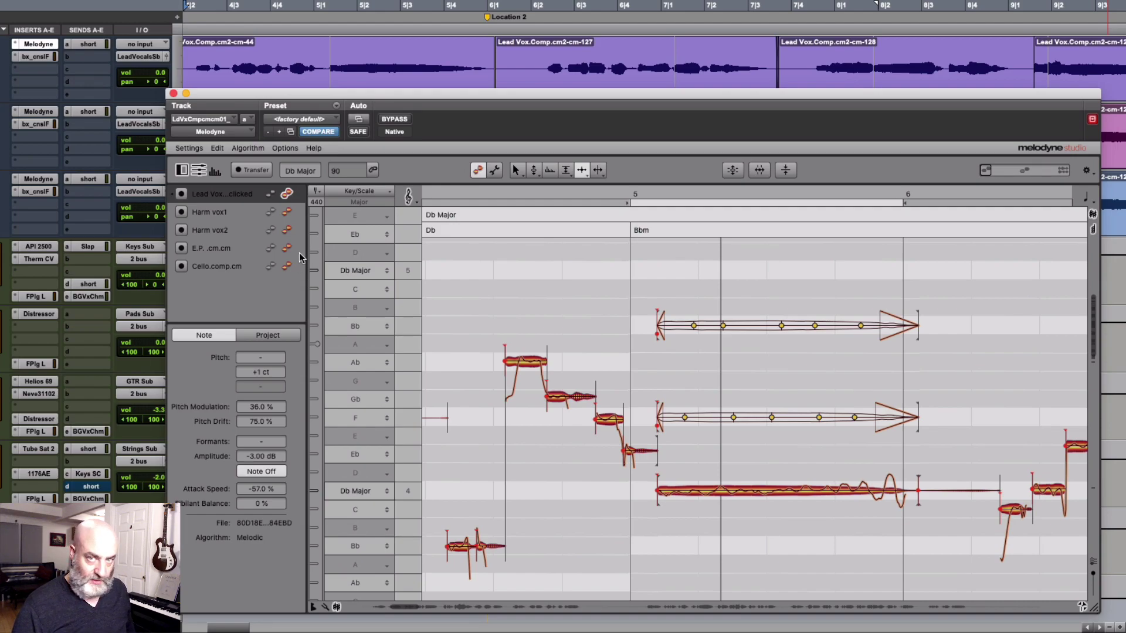
# Open Harm vox1 for note editing and mute every note except the F 4 harmony by inverting the note selection.
pyautogui.click(288, 213)
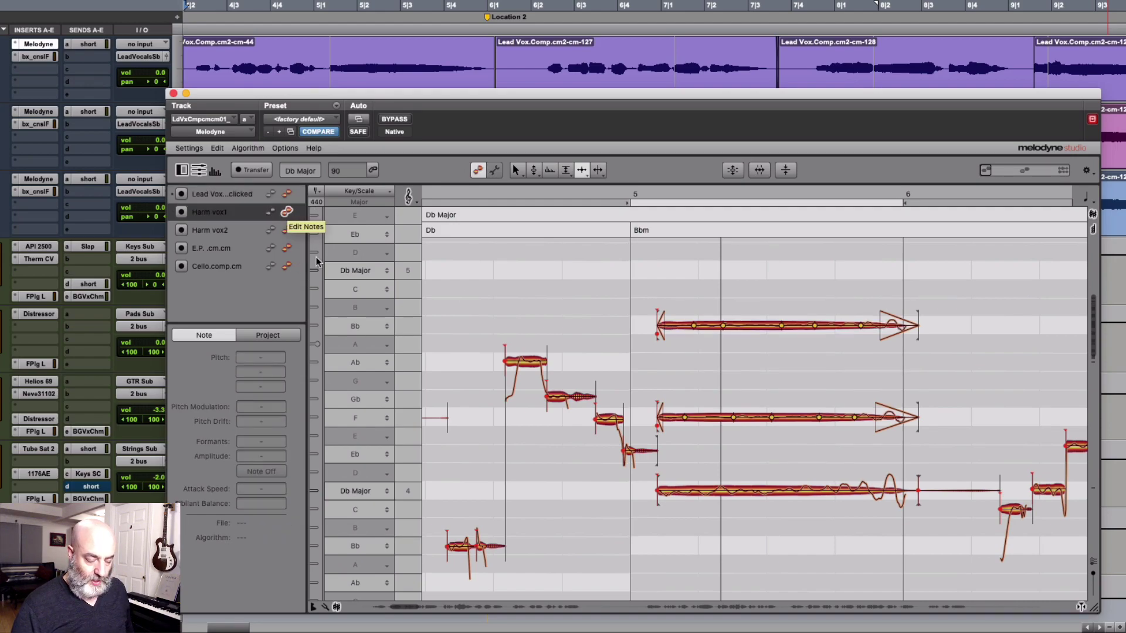
pyautogui.click(705, 419)
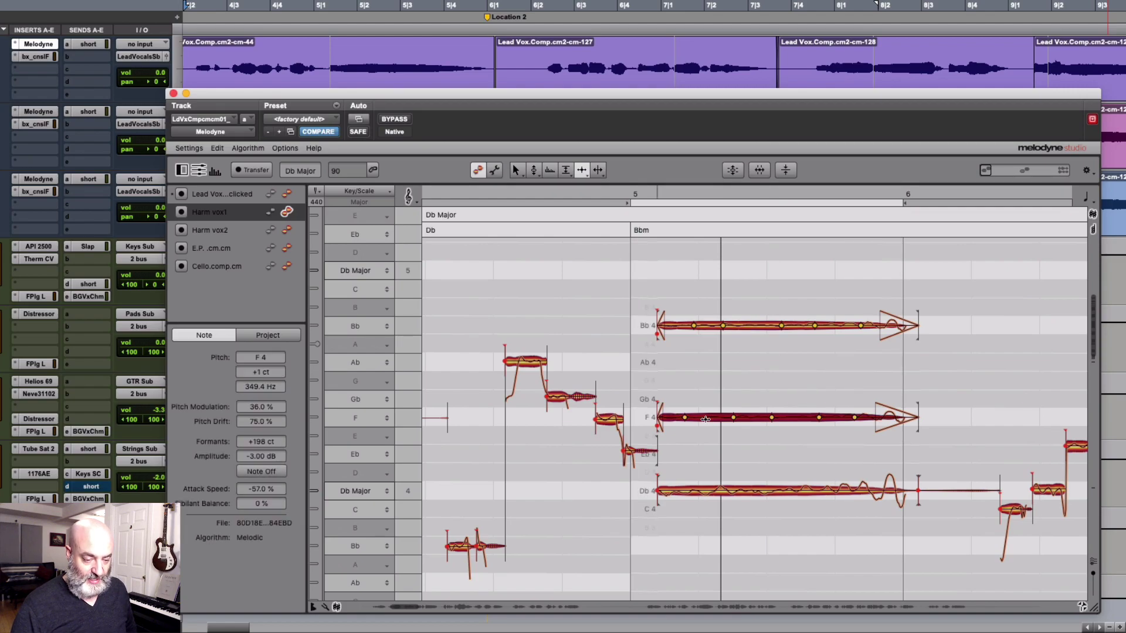
pyautogui.rightClick(705, 419)
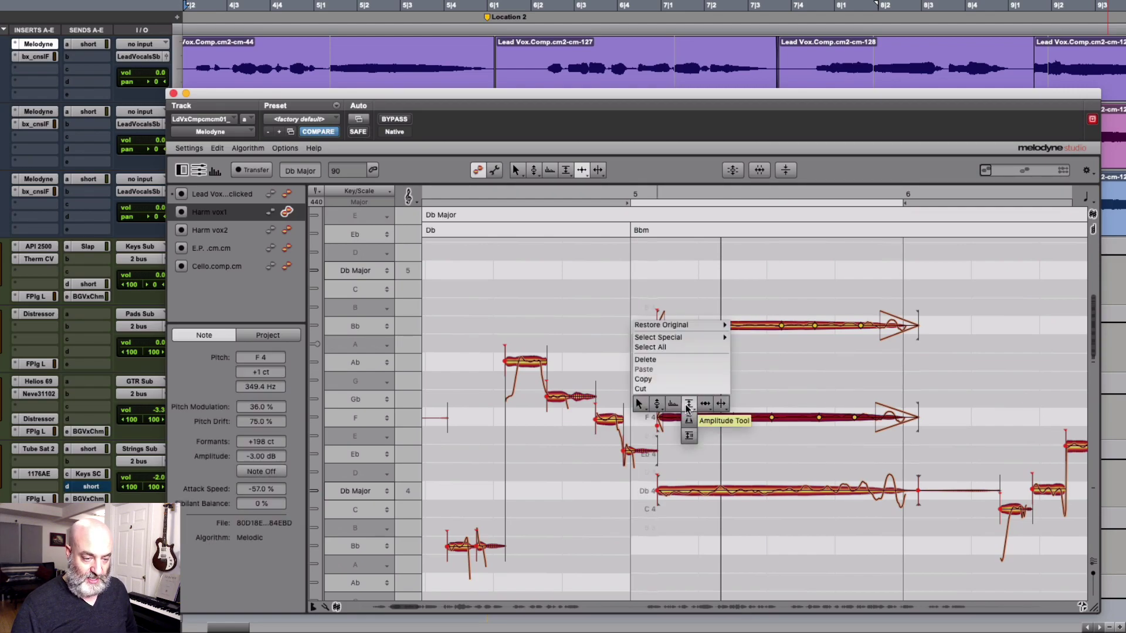
pyautogui.moveTo(675, 337)
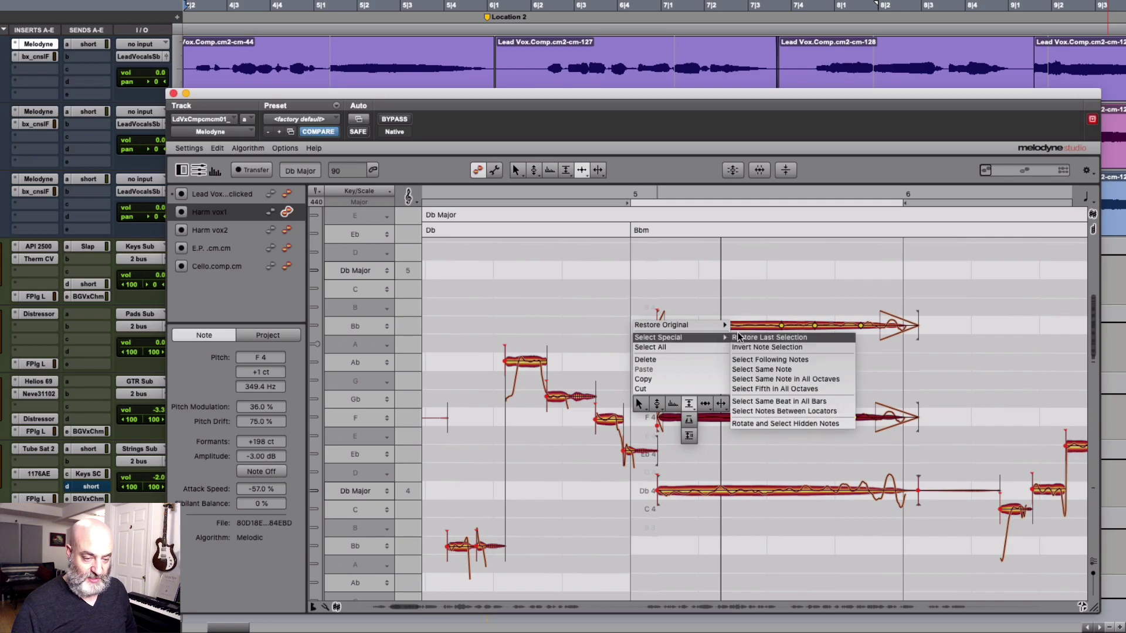
pyautogui.click(742, 346)
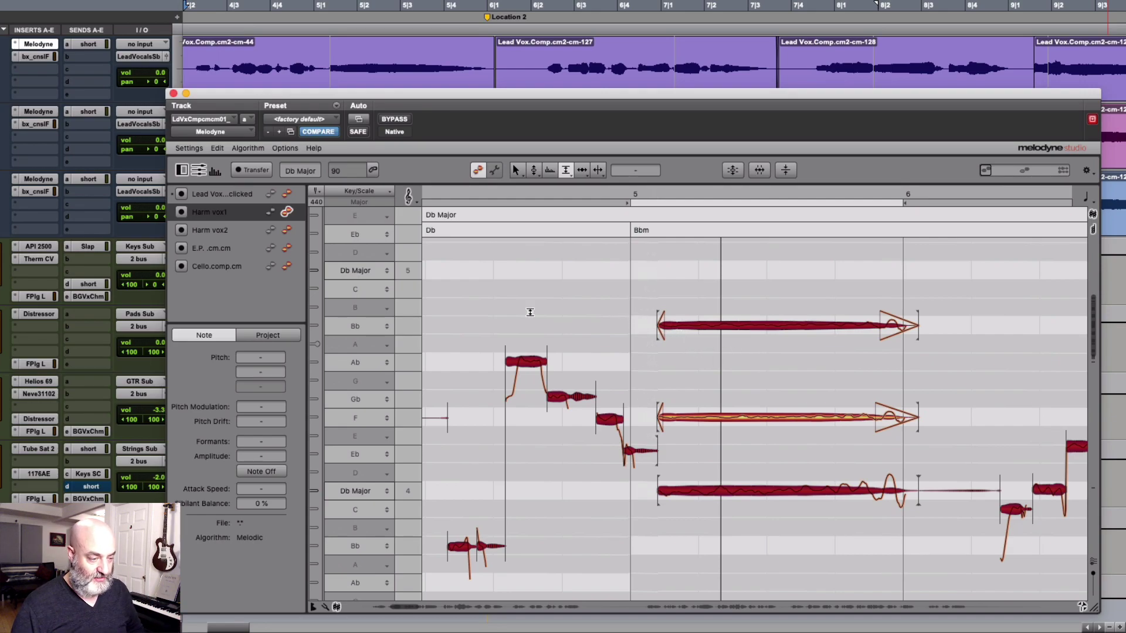
pyautogui.click(254, 472)
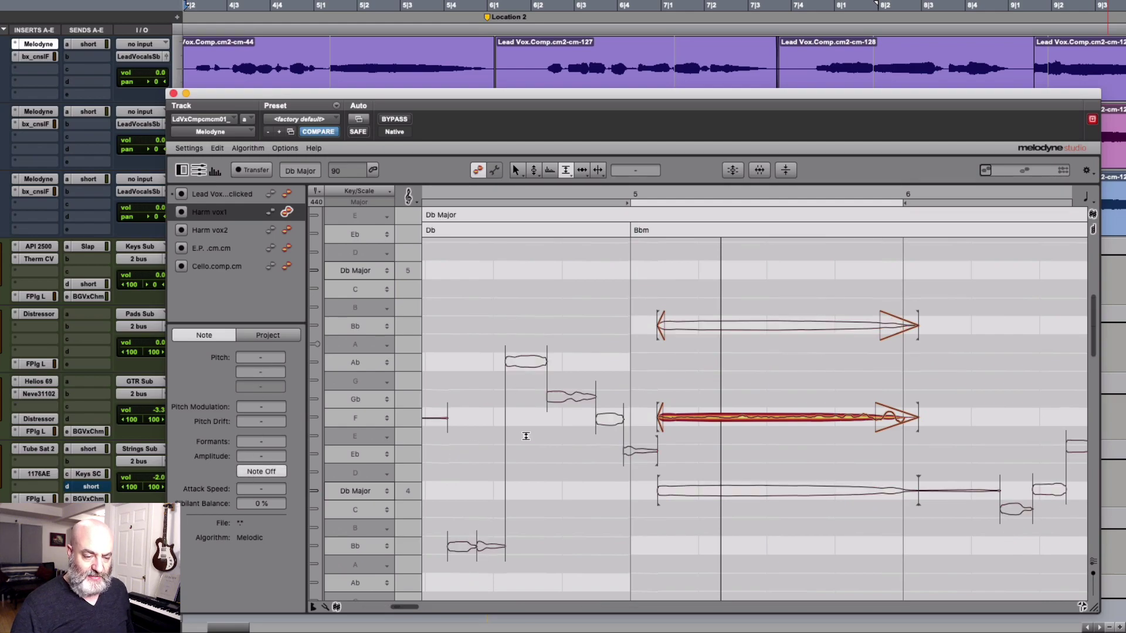
pyautogui.hscroll(10, 526, 437)
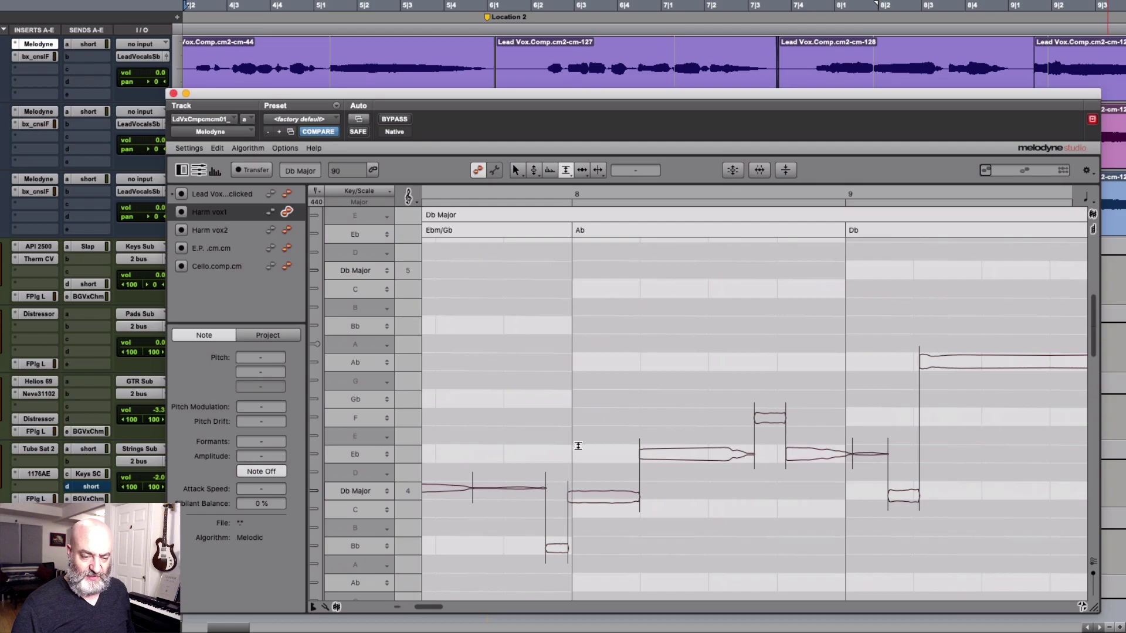
pyautogui.click(658, 390)
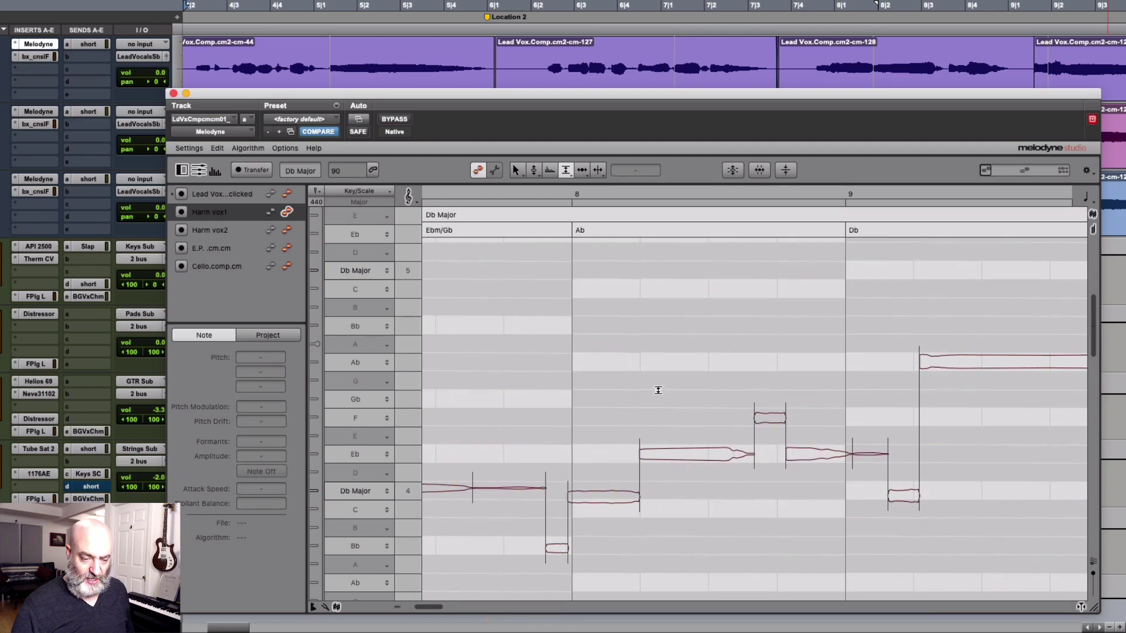
# Check that the long Eb 4 note in bar 8 on Harm vox1 is muted, and return to the harmony notes at bar 5.
pyautogui.click(685, 451)
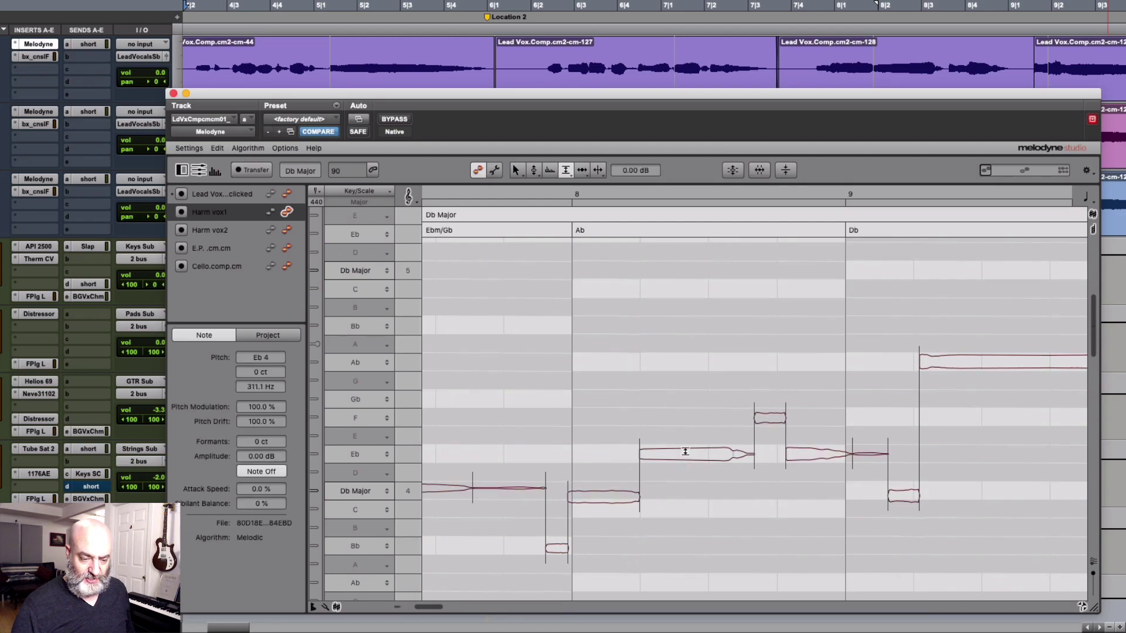
pyautogui.click(274, 472)
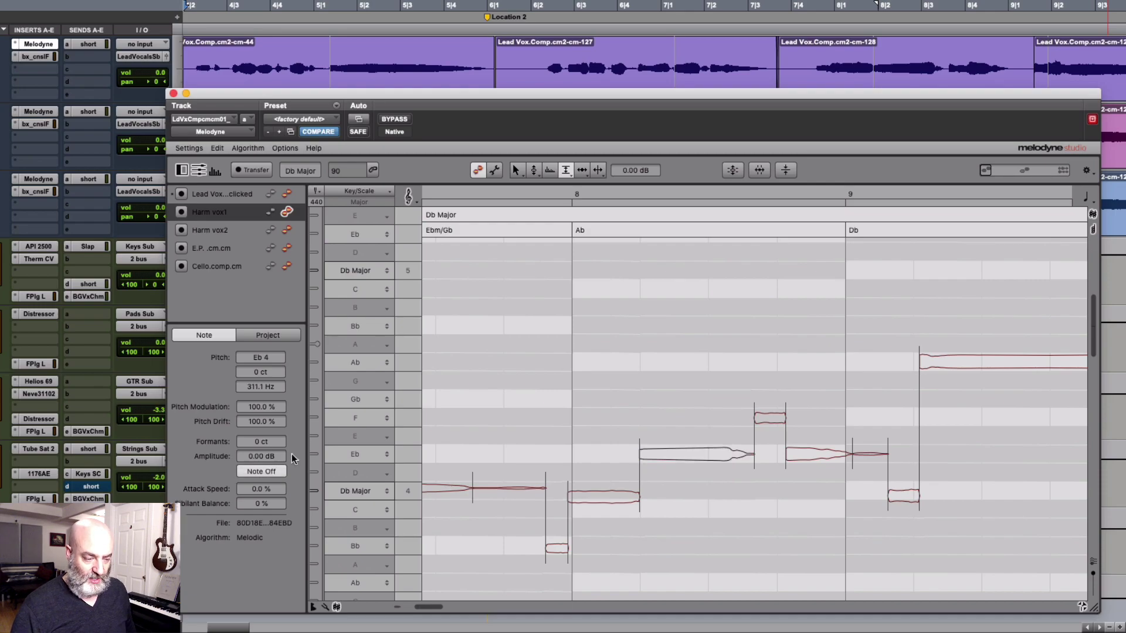
pyautogui.hscroll(-15, 488, 357)
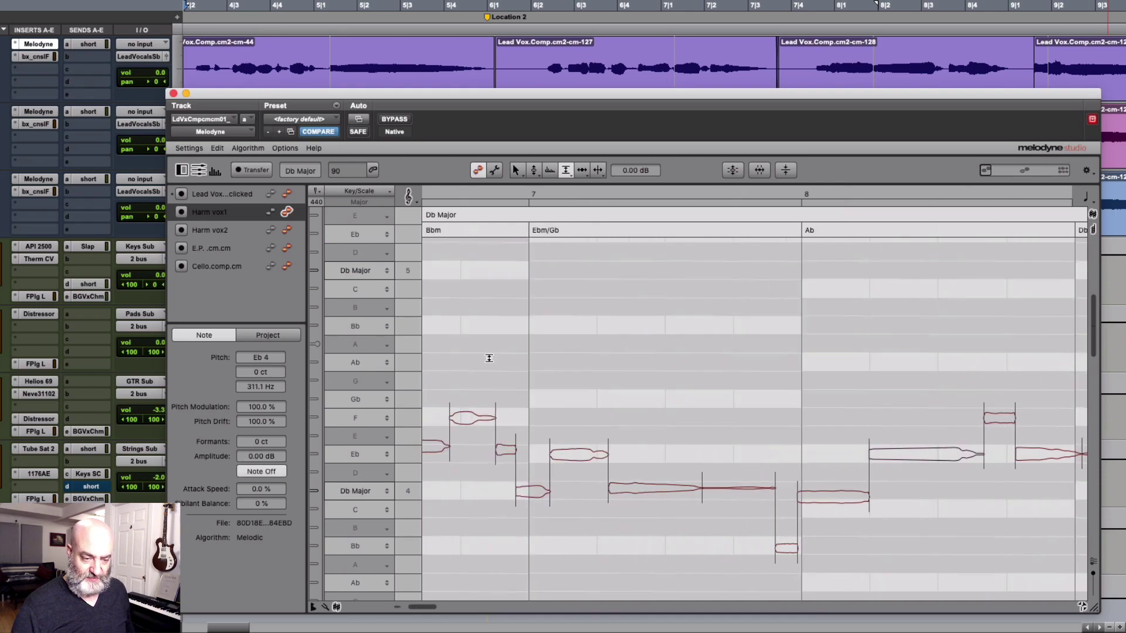
pyautogui.hscroll(-5, 489, 358)
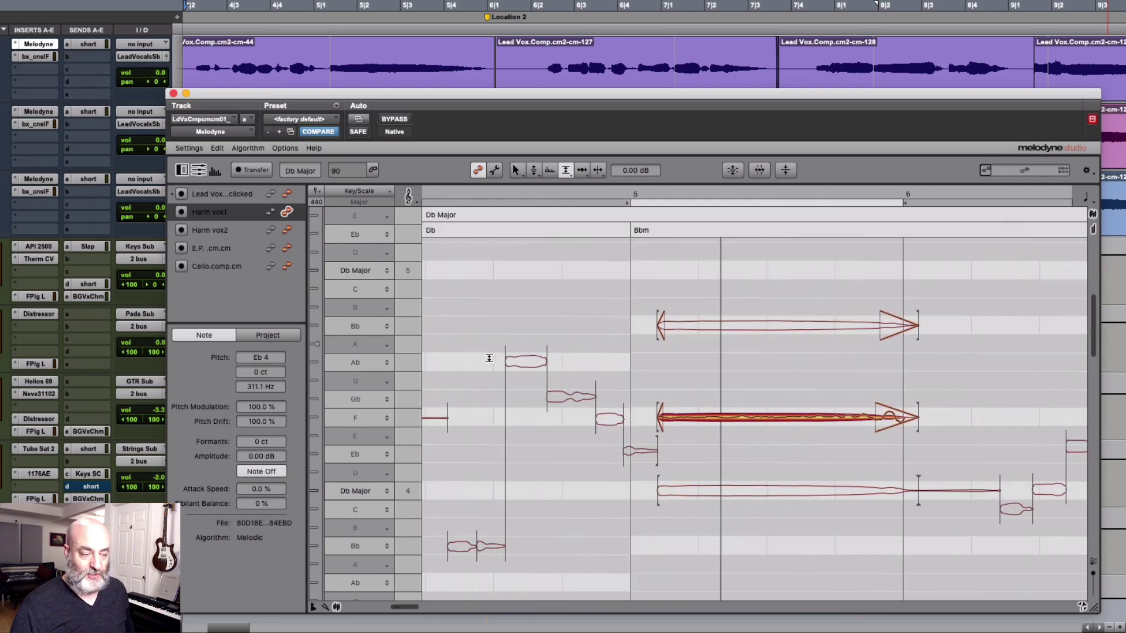
# Open Harm vox2 for note editing and mute every note except the Bb 4 harmony by inverting the note selection.
pyautogui.click(286, 230)
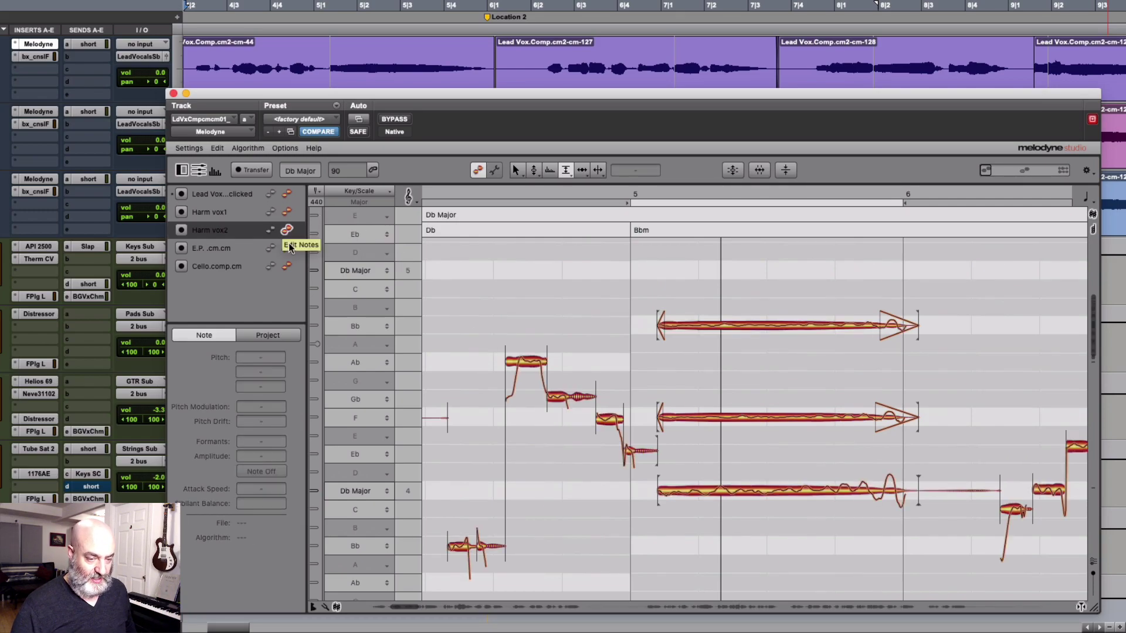
pyautogui.click(682, 327)
pyautogui.rightClick(681, 326)
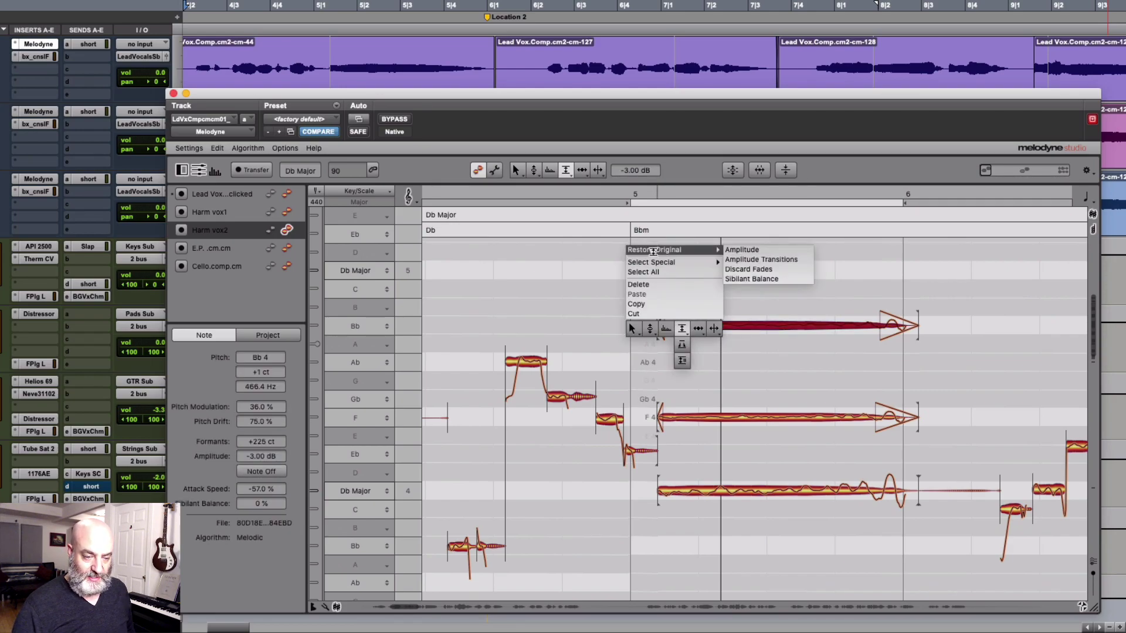
pyautogui.moveTo(703, 262)
pyautogui.click(751, 269)
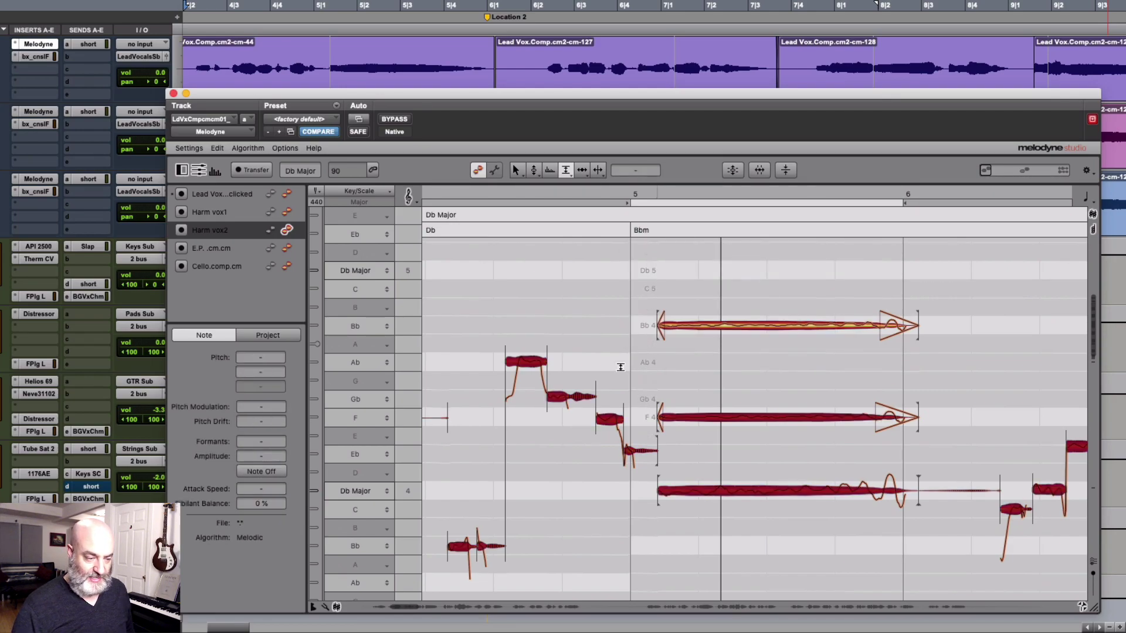
pyautogui.click(267, 472)
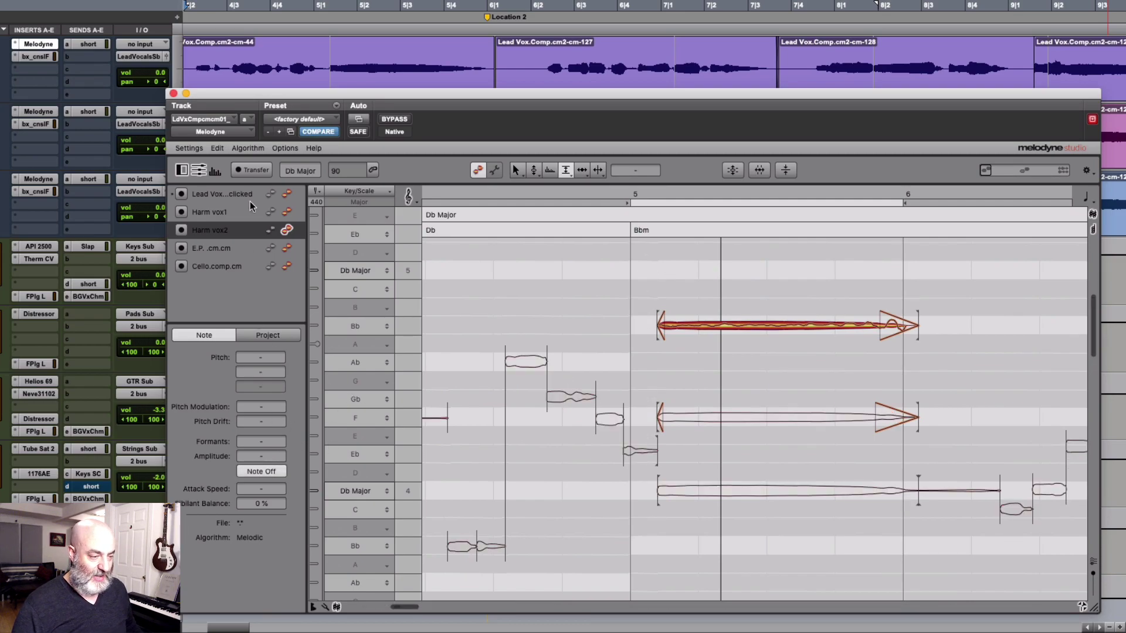
# Review the notes on the lead vocal, Harm vox1 and Harm vox2 tracks in turn to compare which ones are active.
pyautogui.click(287, 193)
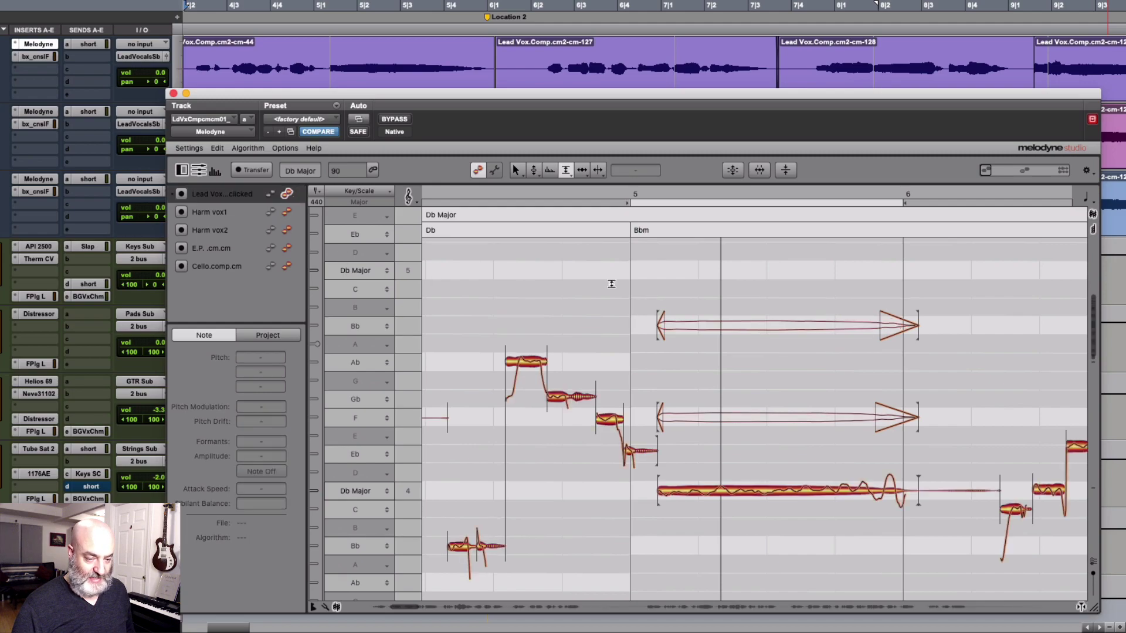
pyautogui.click(271, 212)
pyautogui.click(288, 212)
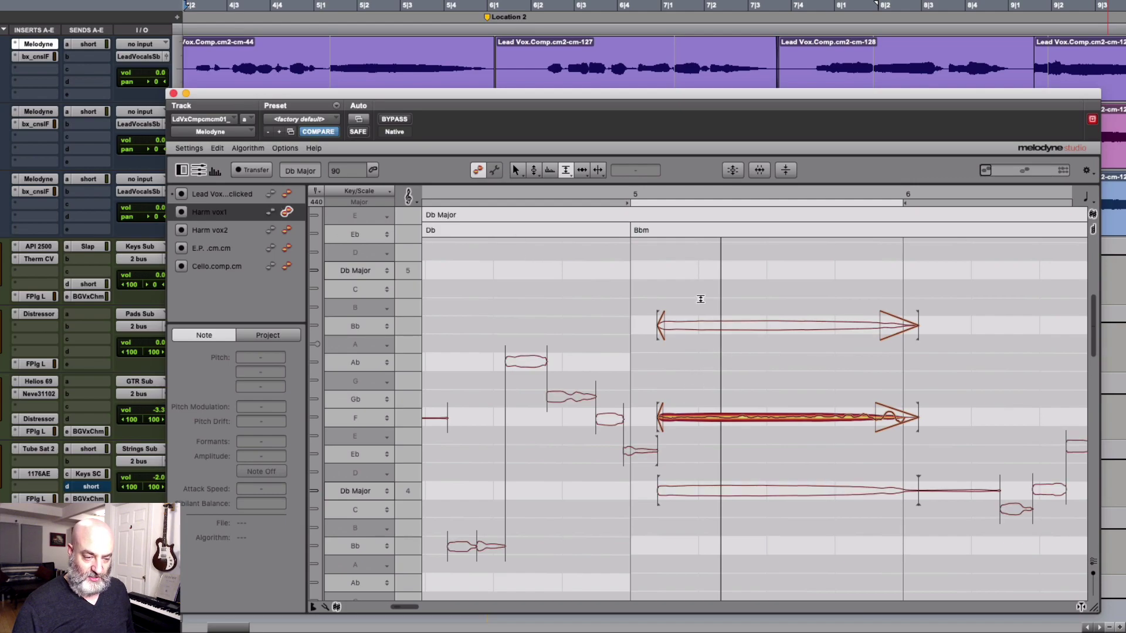
pyautogui.click(287, 230)
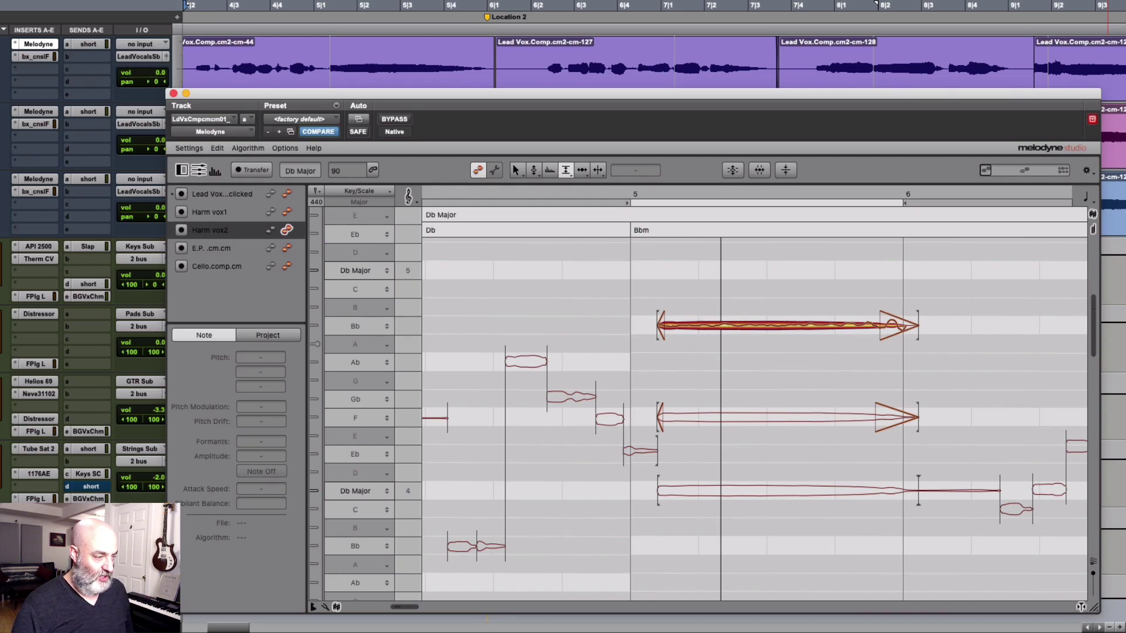
# Pan Harm vox1 fully left to 100 and Harm vox2 fully right to 100 in Pro Tools.
pyautogui.moveTo(151, 152); pyautogui.dragTo(94, 154)
pyautogui.moveTo(149, 217); pyautogui.dragTo(191, 217)
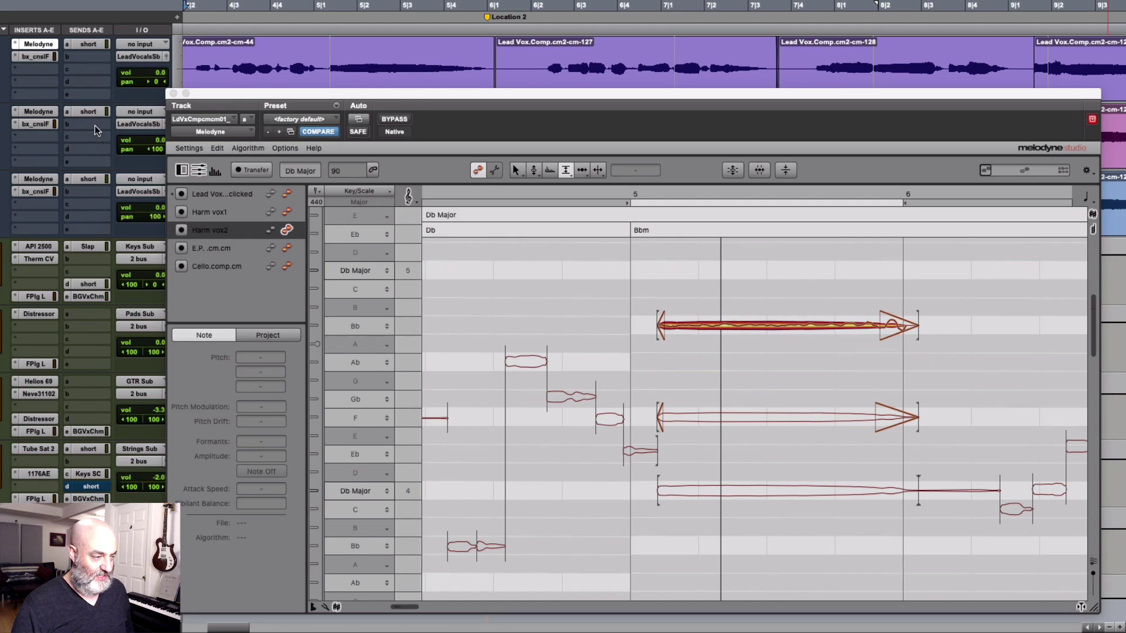
# Raise the short send level on both Harm vox1 and Harm vox2 to about -10 dB and play back the harmonized passage.
pyautogui.click(92, 111)
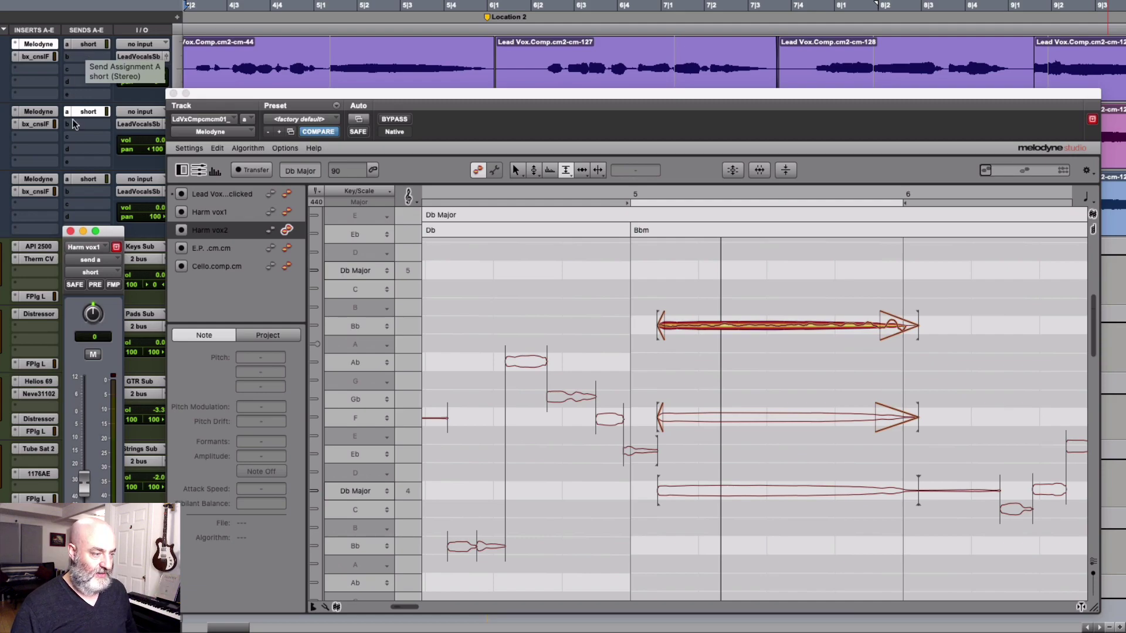
pyautogui.moveTo(86, 480); pyautogui.dragTo(89, 435)
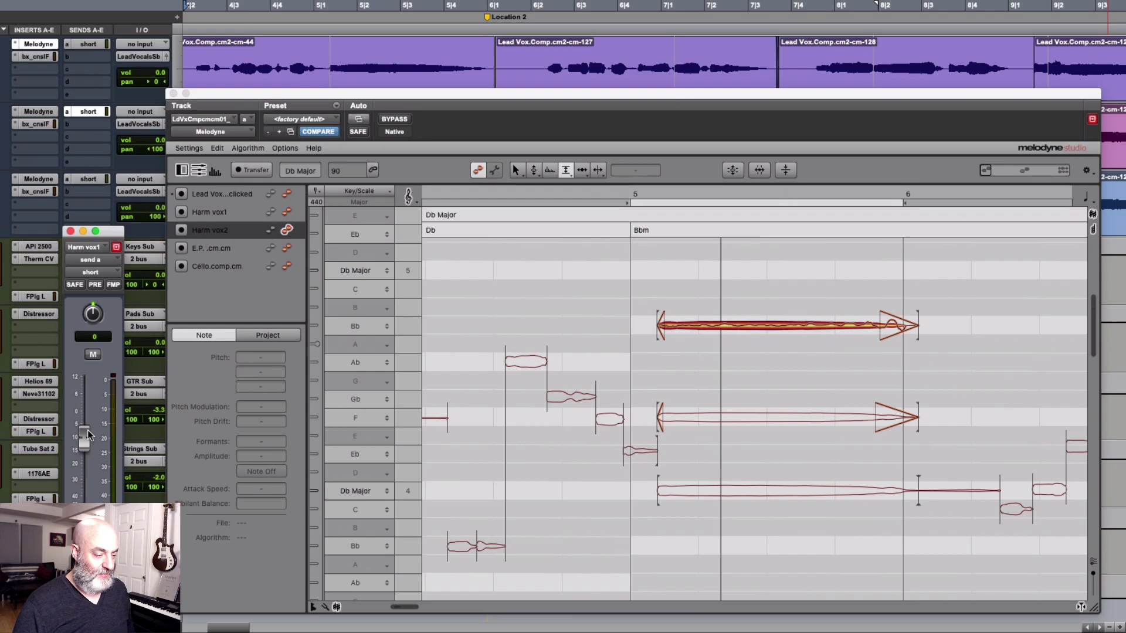
pyautogui.click(89, 179)
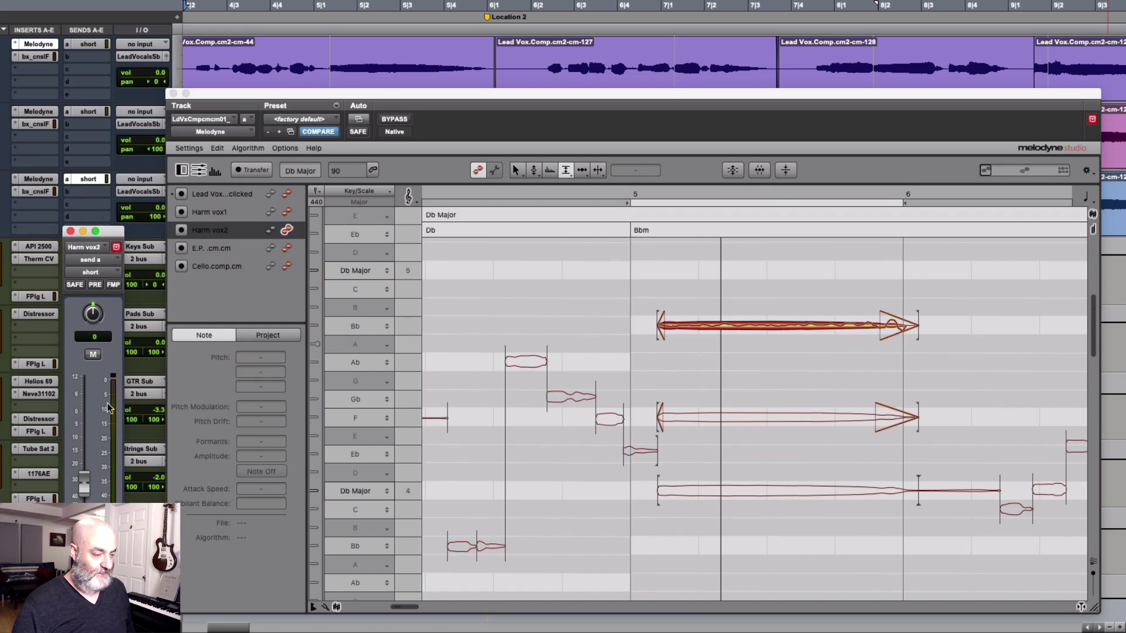
pyautogui.moveTo(87, 489); pyautogui.dragTo(88, 441)
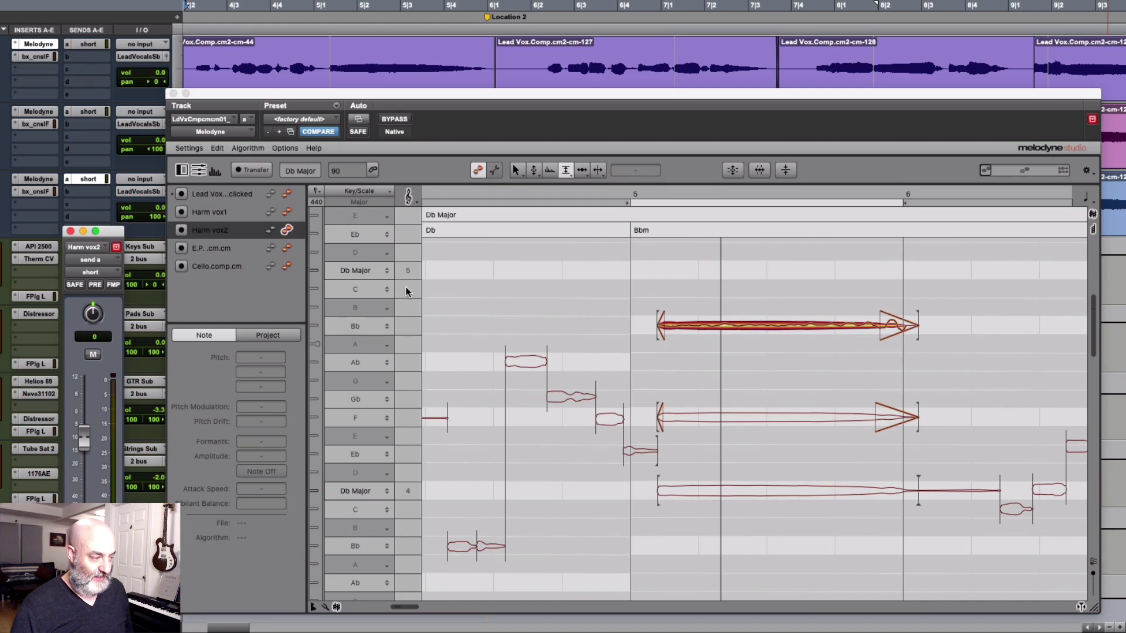
pyautogui.press('space')
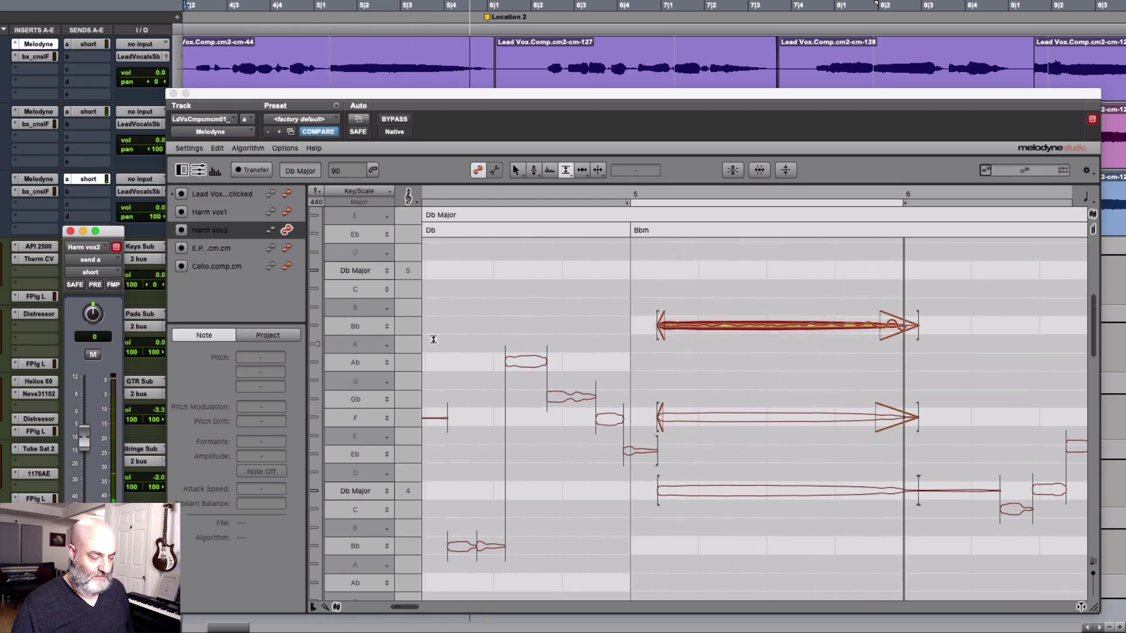
pyautogui.press('space')
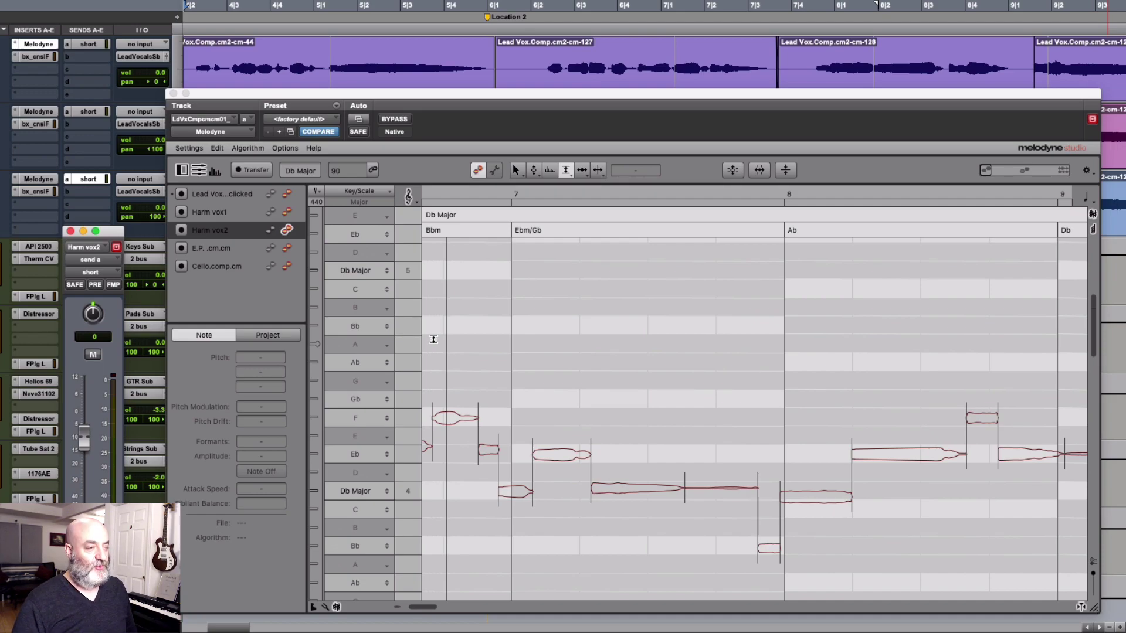